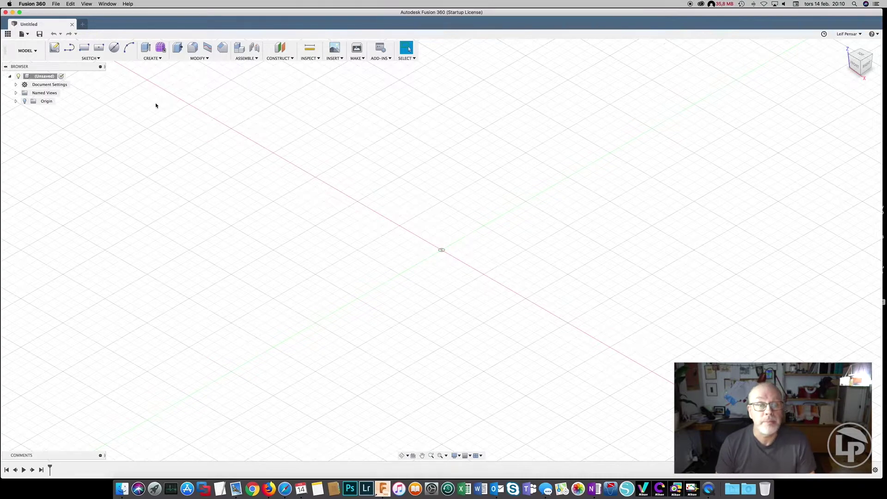
Sketch a 10 mm diameter circle centred at the origin on the ground plane.
click(54, 47)
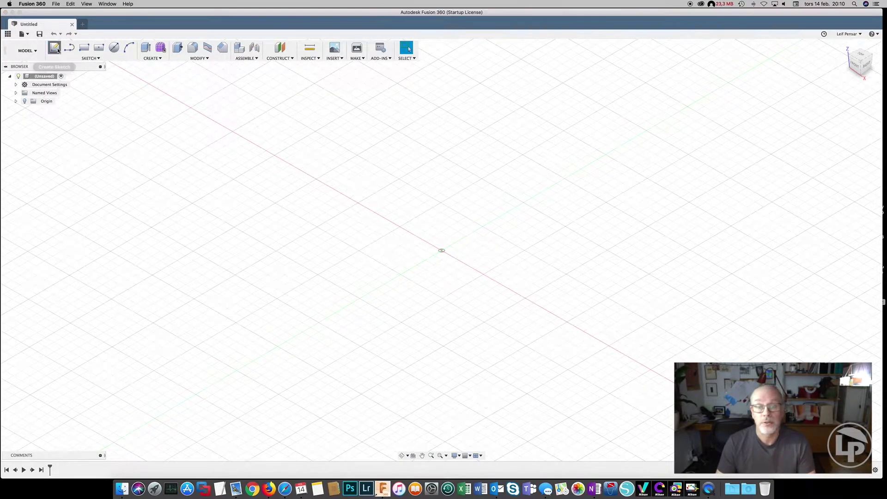
click(470, 252)
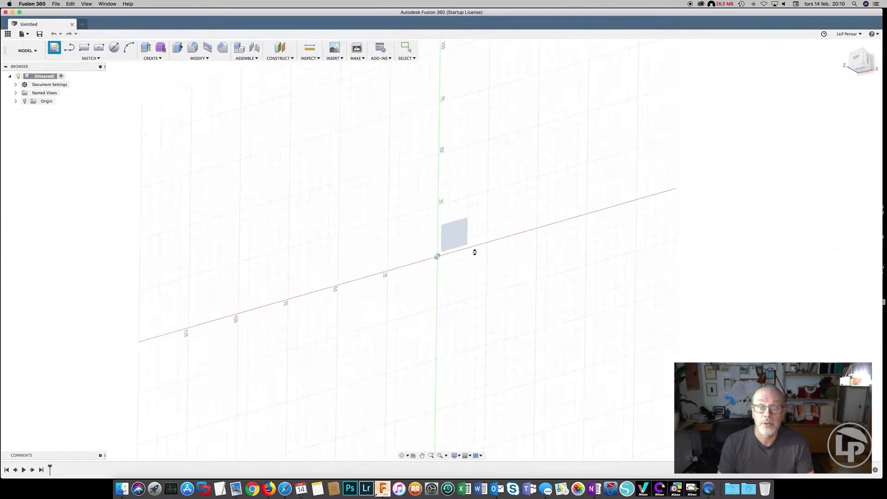
click(114, 48)
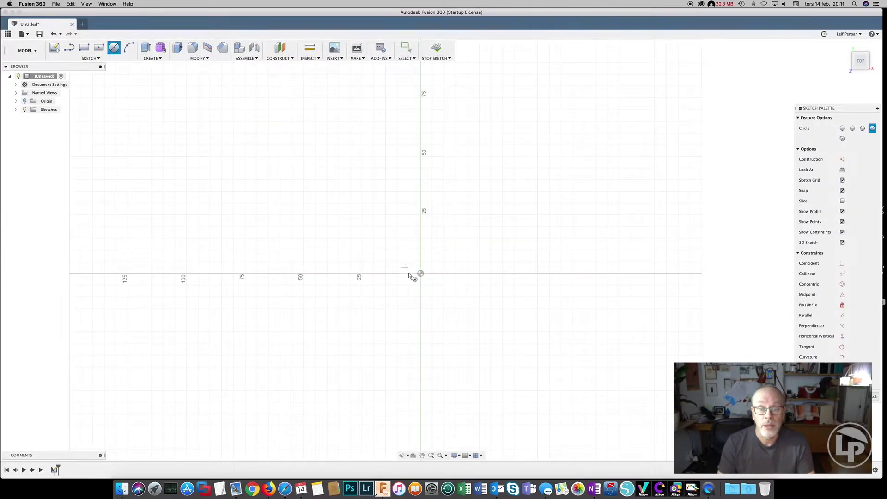
click(420, 274)
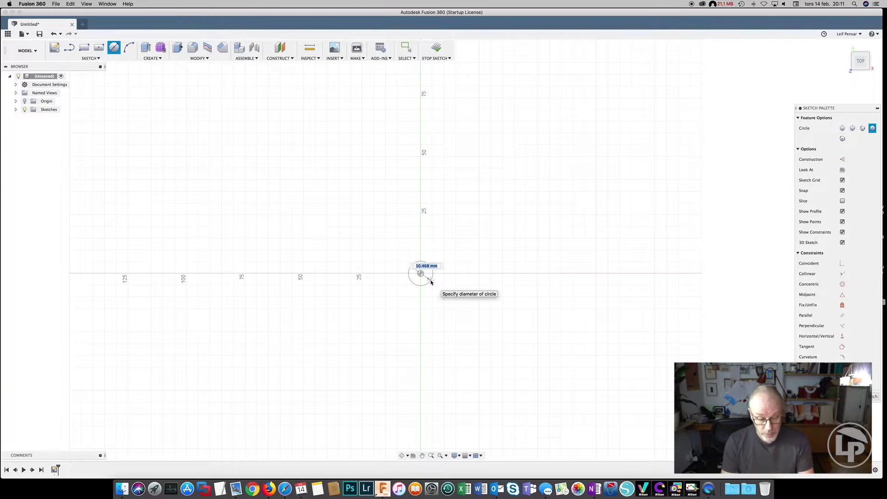
text(10)
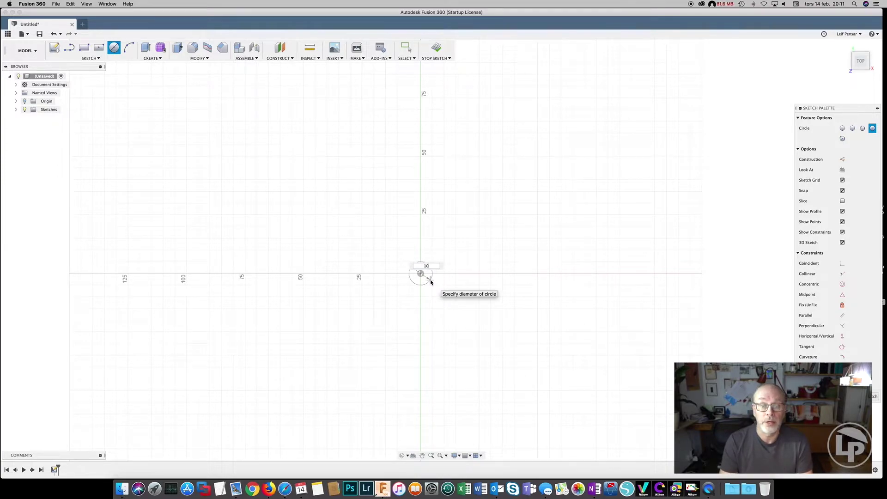
key(Tab)
key(Return)
key(Escape)
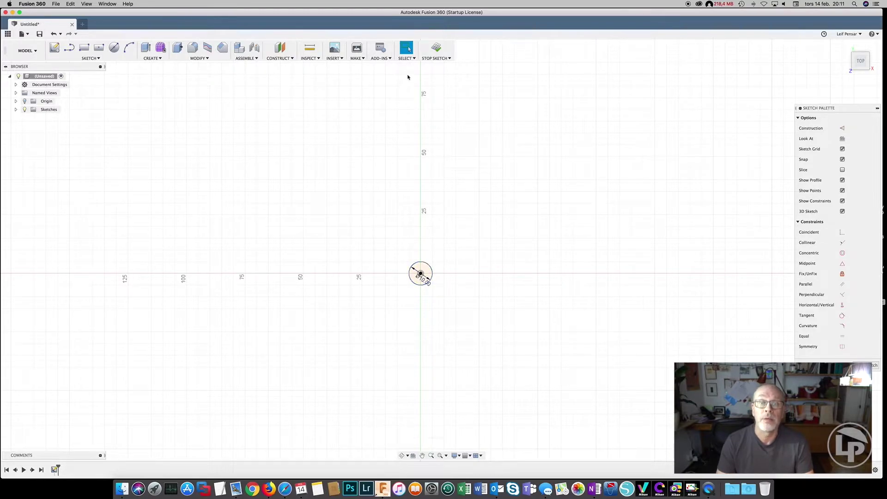
Extrude the circle 100 mm into a solid cylinder.
click(437, 49)
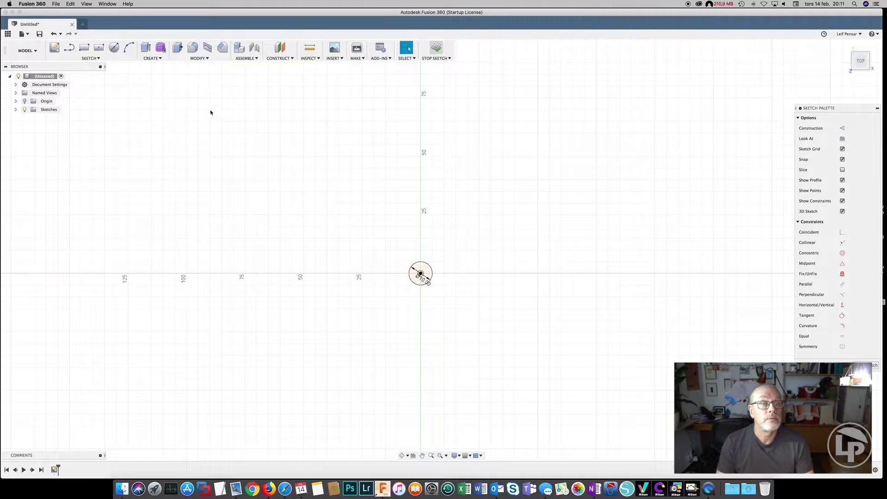
key(e)
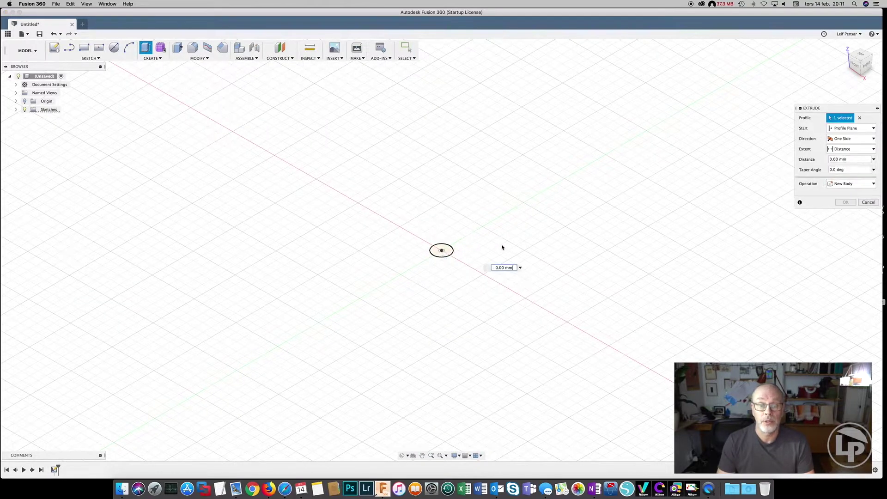
text(100)
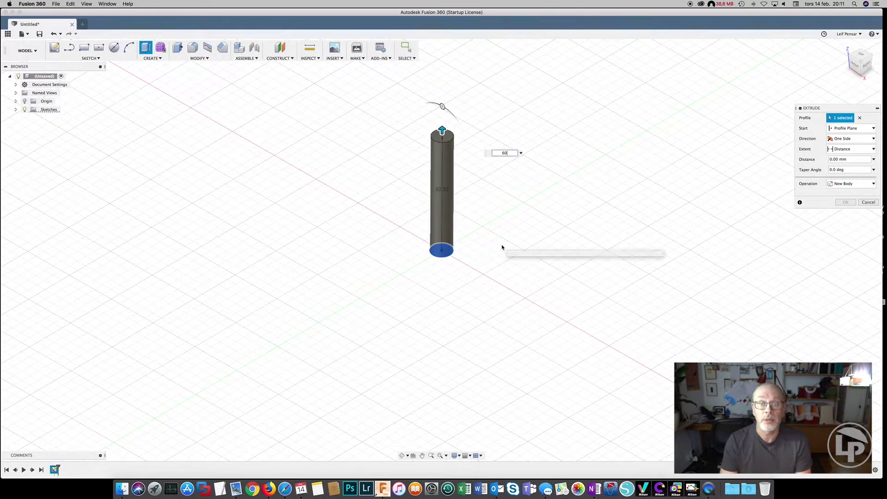
key(Return)
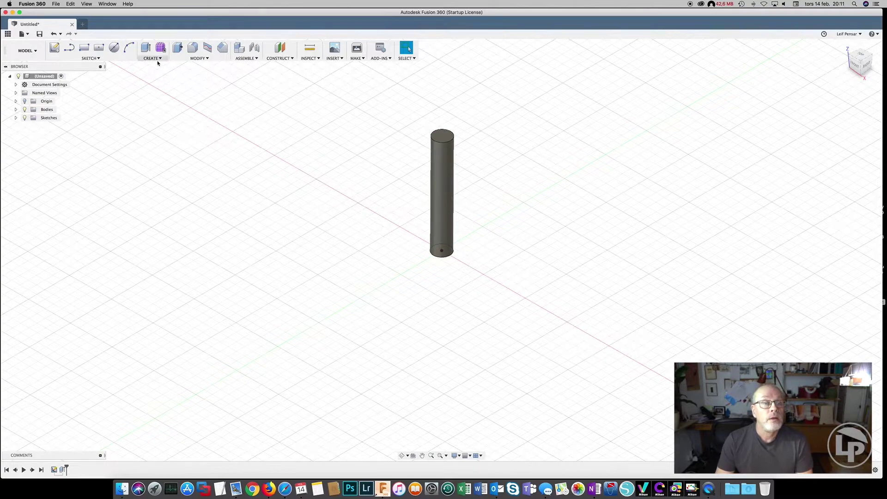
click(152, 58)
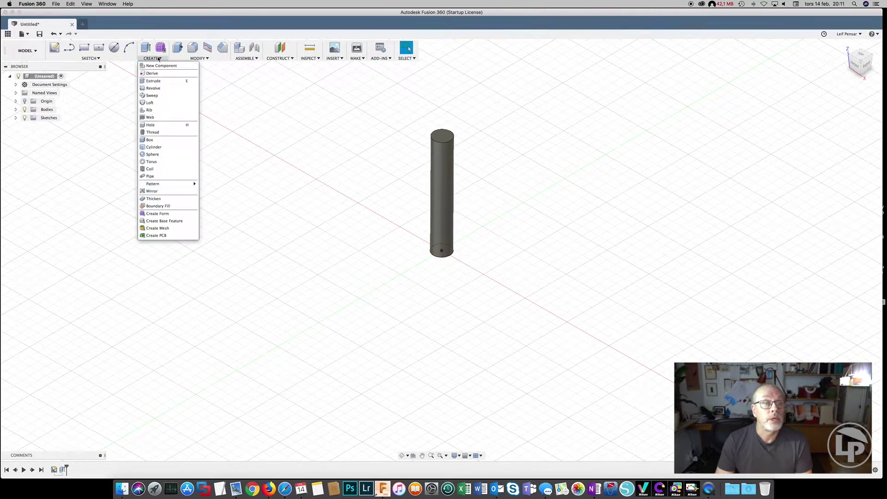
click(152, 133)
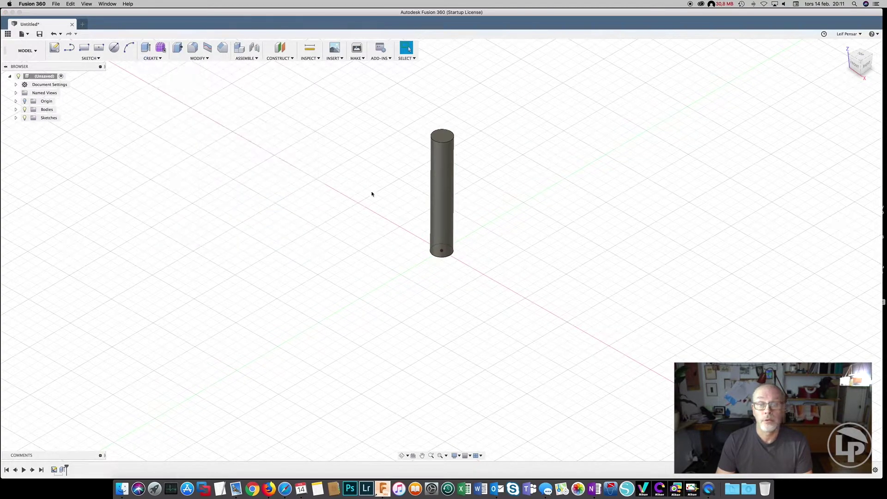
Thread the cylinder face with an M10x1.5 designation, modeled and full length.
click(441, 190)
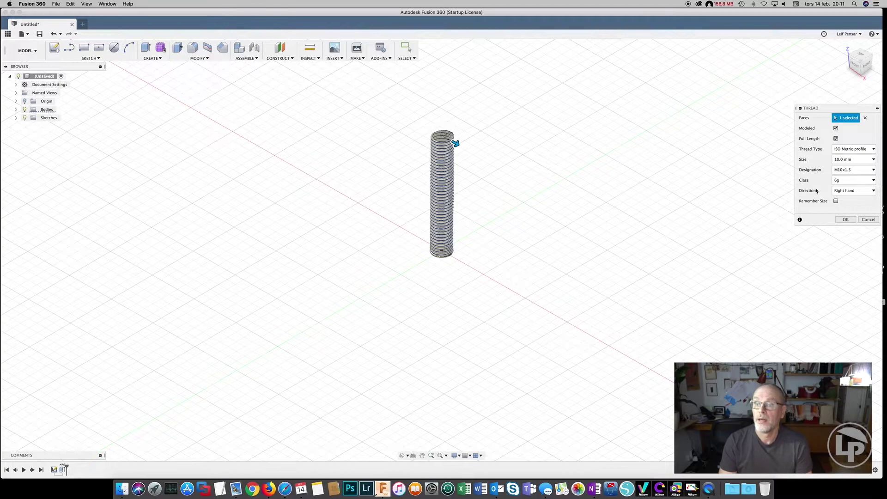
click(874, 171)
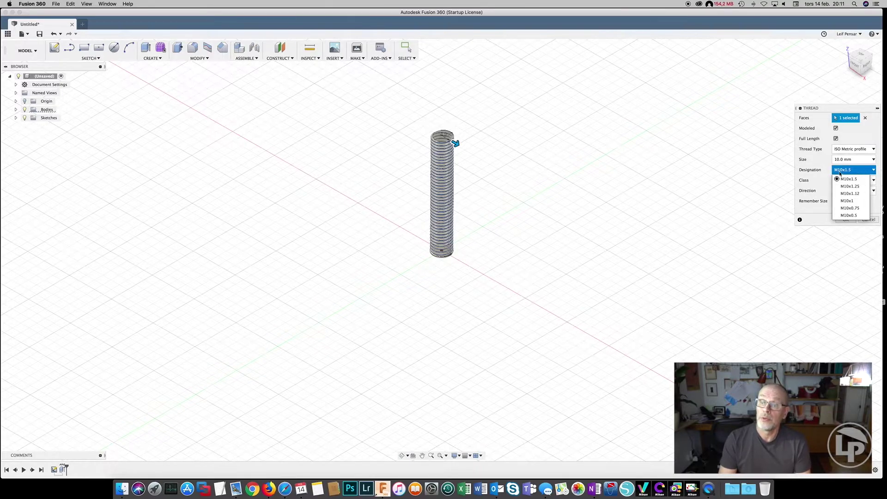
click(825, 174)
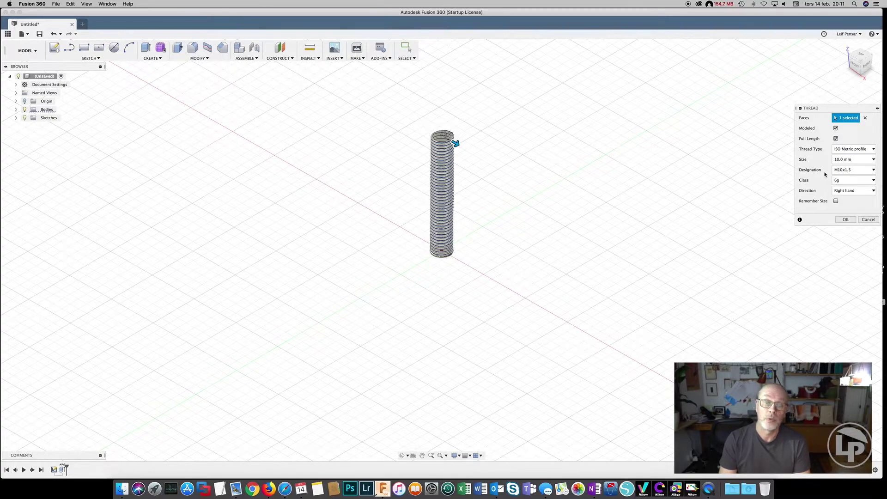
click(845, 219)
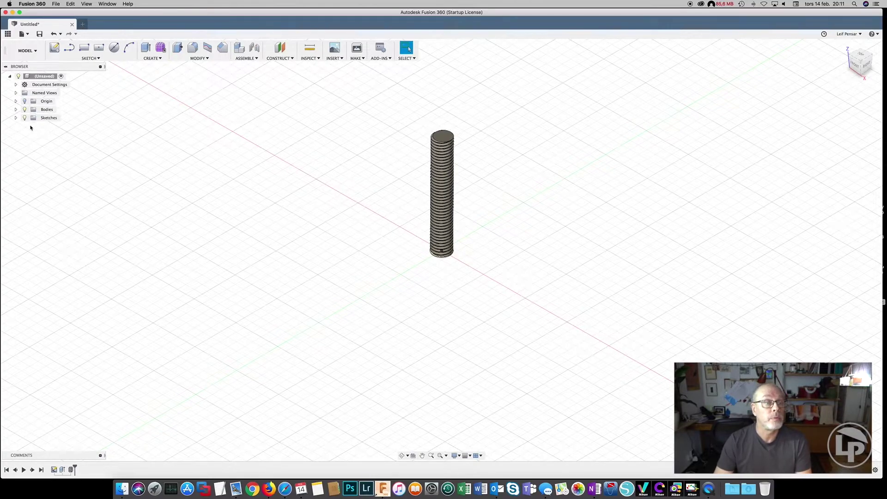
Edit Sketch1 and draw a 12 mm circumscribed hexagon centred on the origin.
click(16, 118)
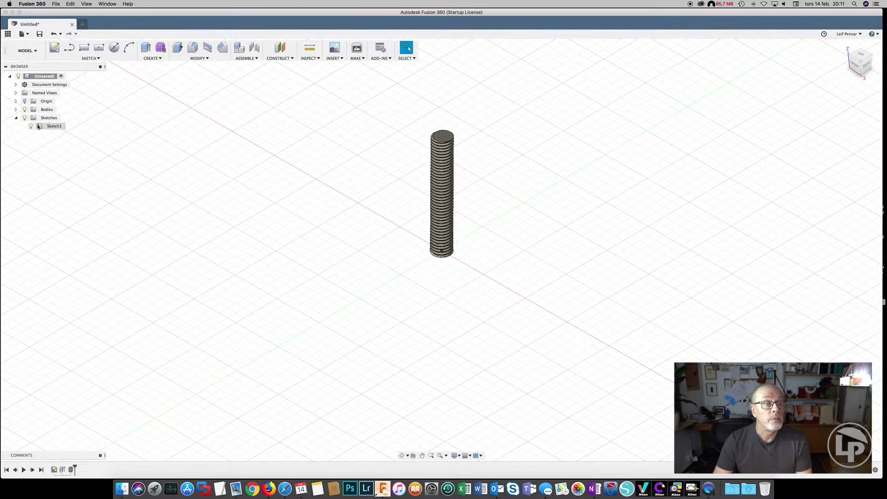
right_click(47, 126)
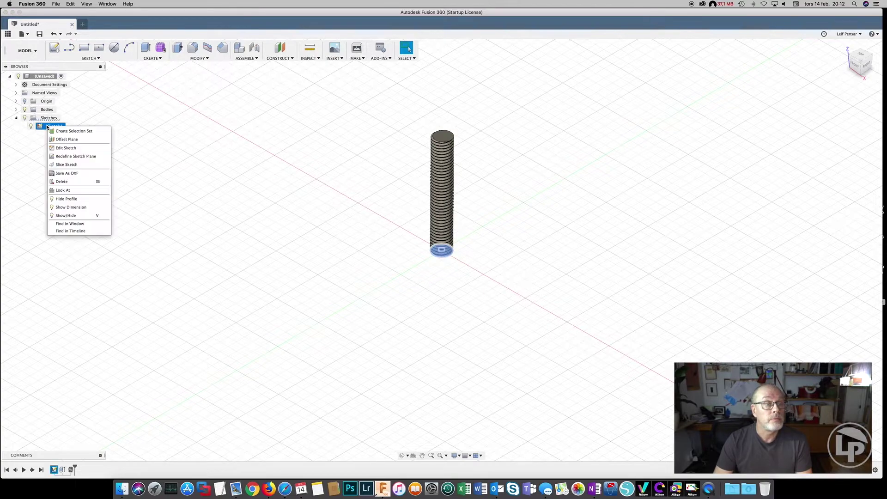
click(72, 148)
click(89, 58)
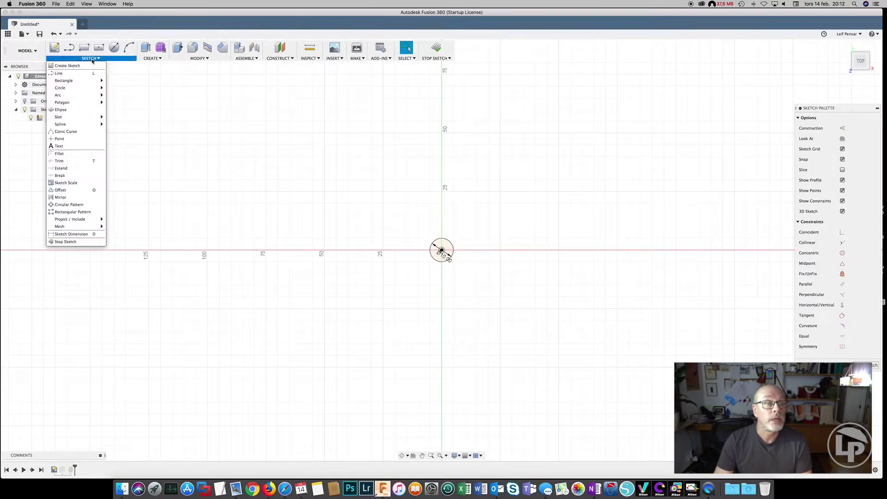
mouse_move(78, 102)
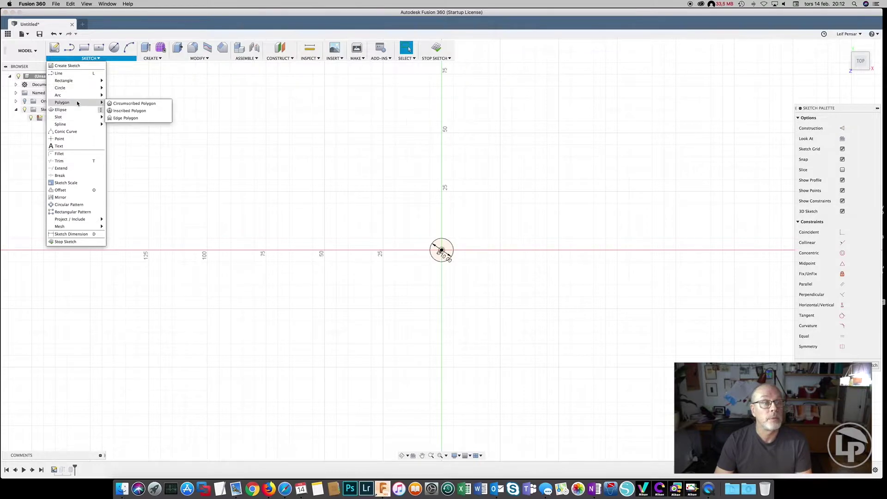
click(123, 105)
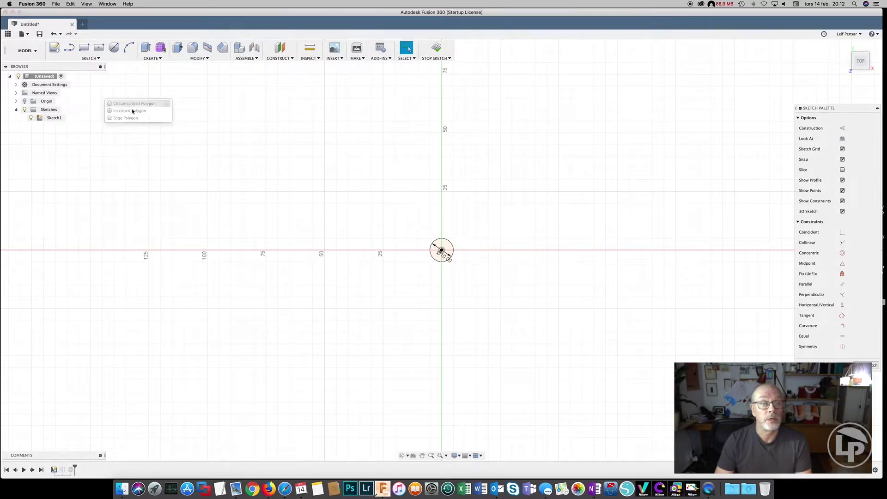
click(441, 249)
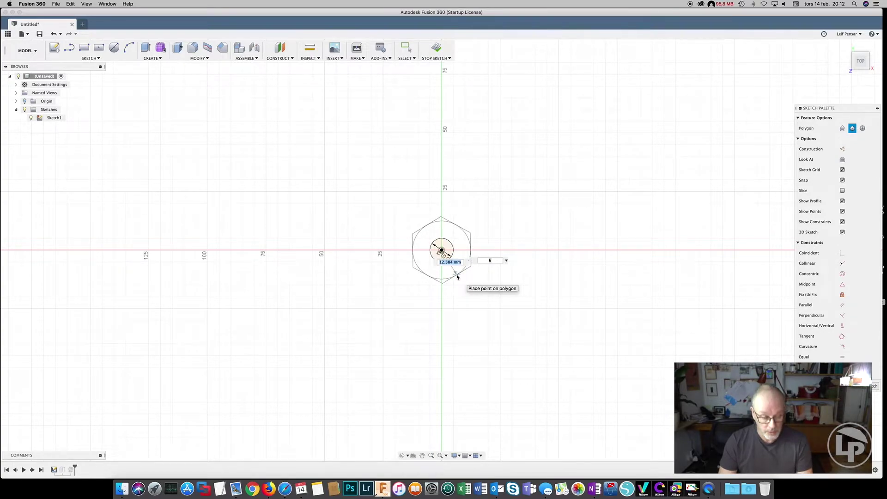
text(12)
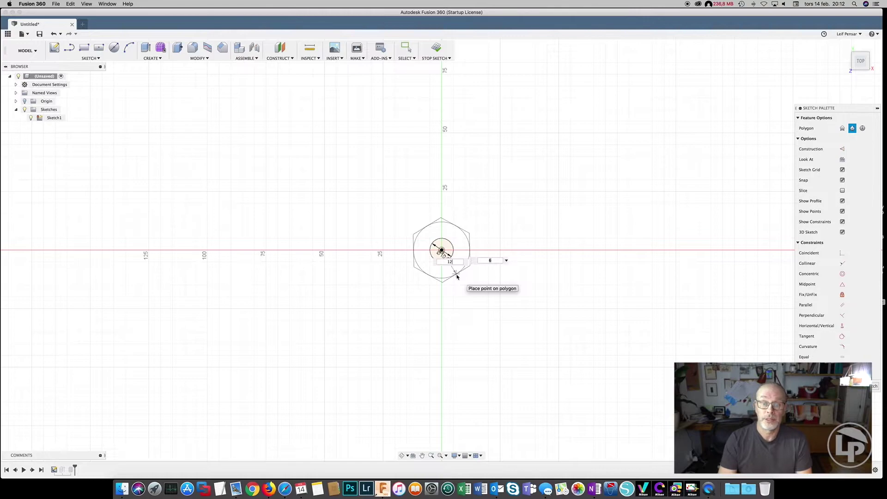
key(Return)
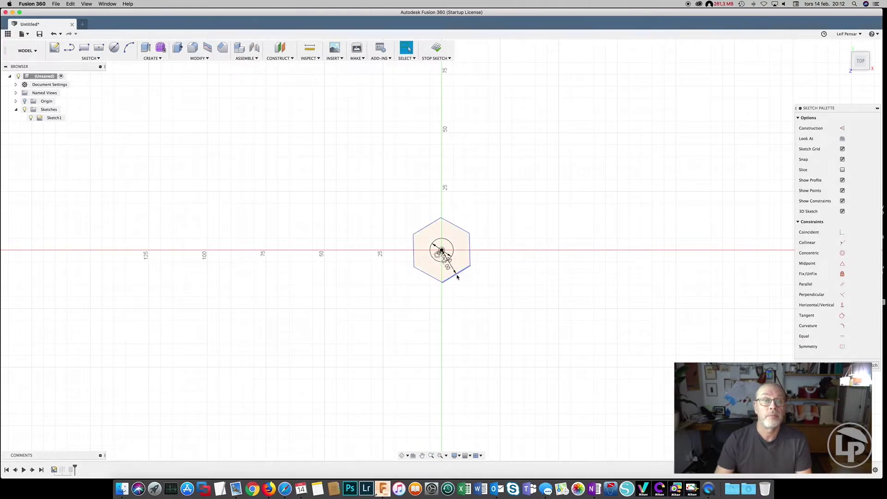
Extrude the hexagon profile 10 mm to form the bolt head.
click(435, 52)
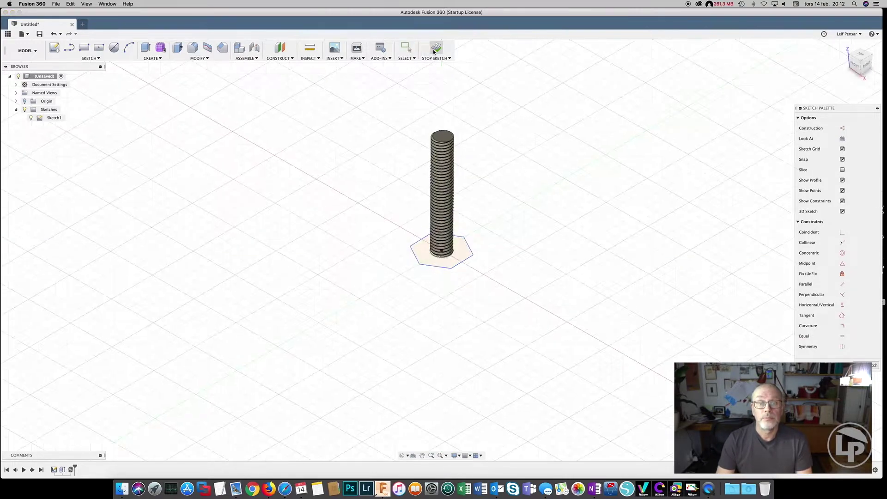
key(e)
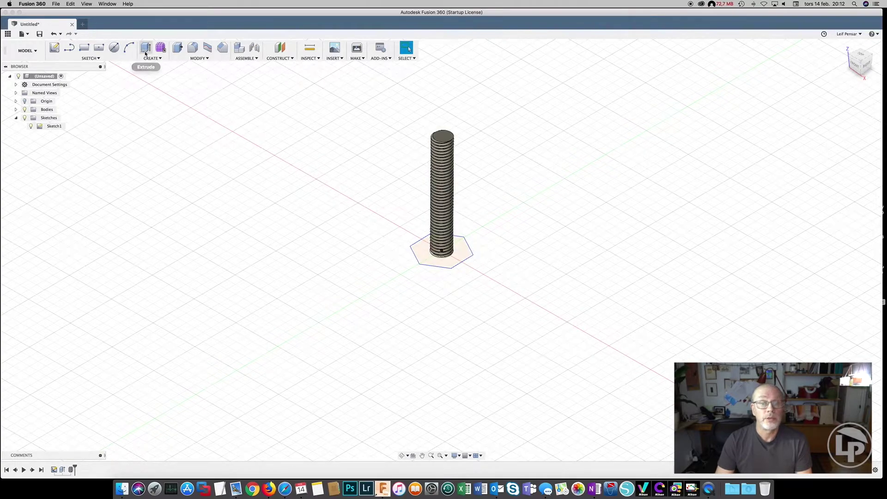
click(430, 264)
text(10)
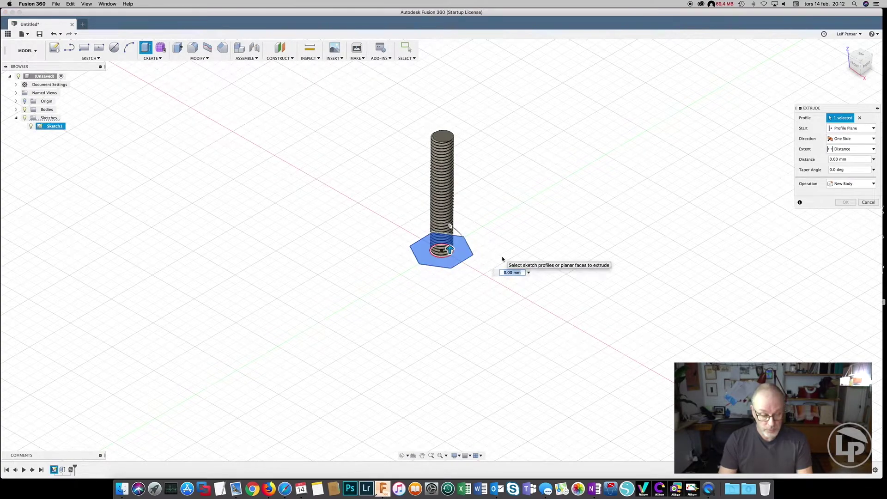
key(Return)
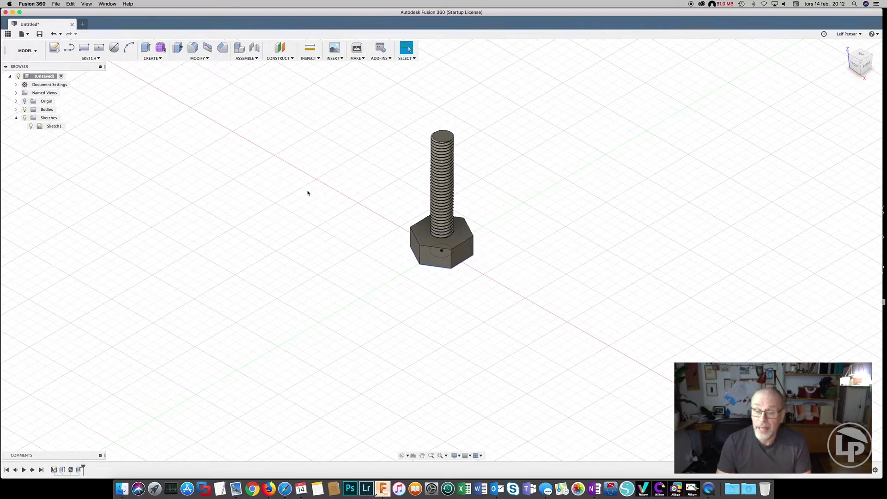
Check the options for Sketch1 and the Bodies folder in the browser.
click(54, 126)
right_click(54, 127)
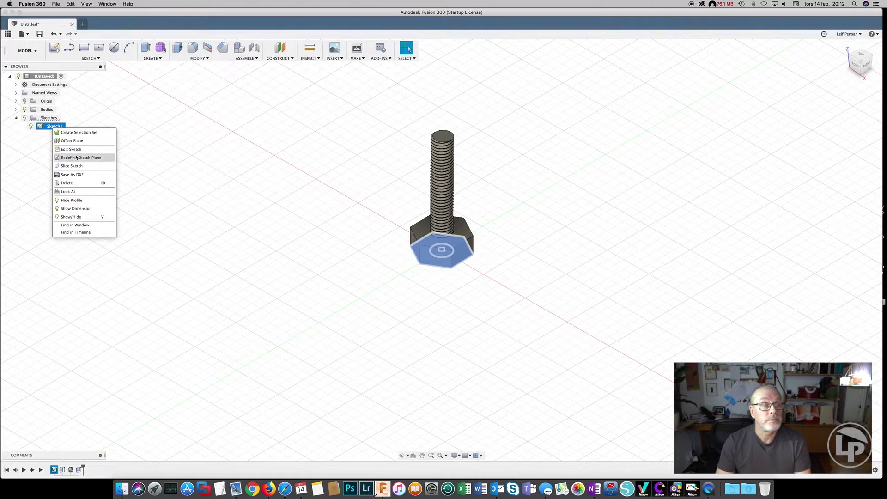
click(157, 182)
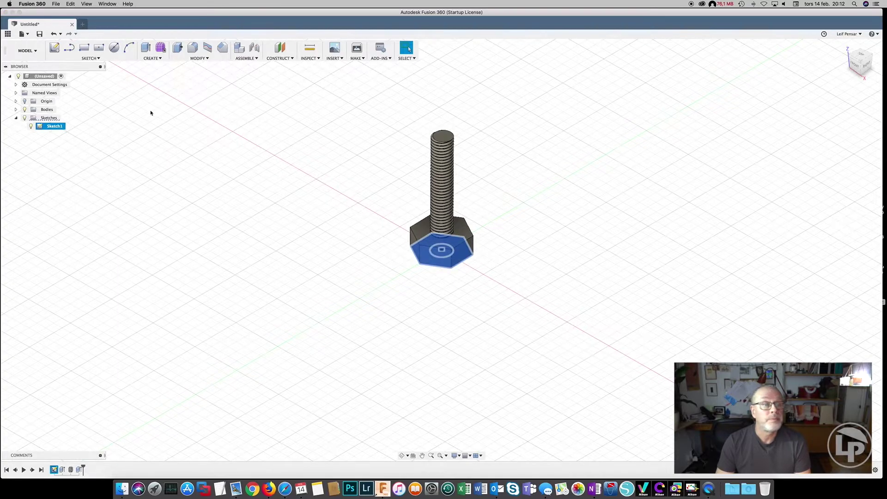
click(16, 110)
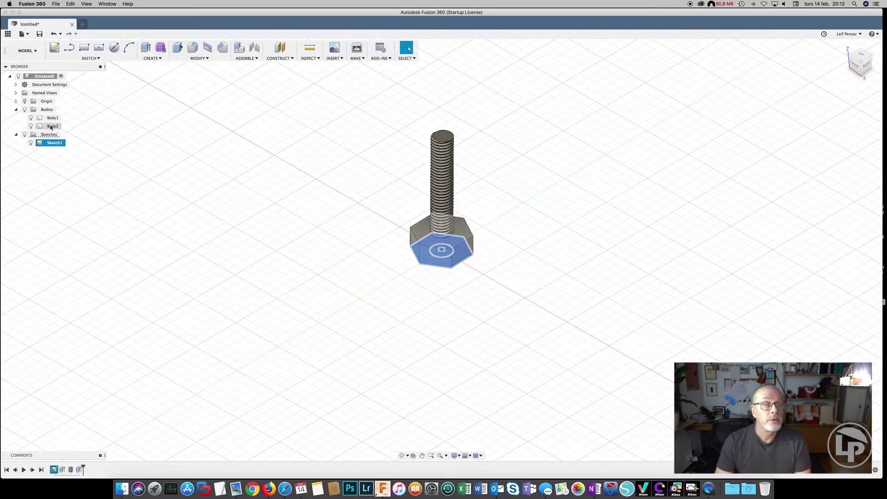
click(47, 110)
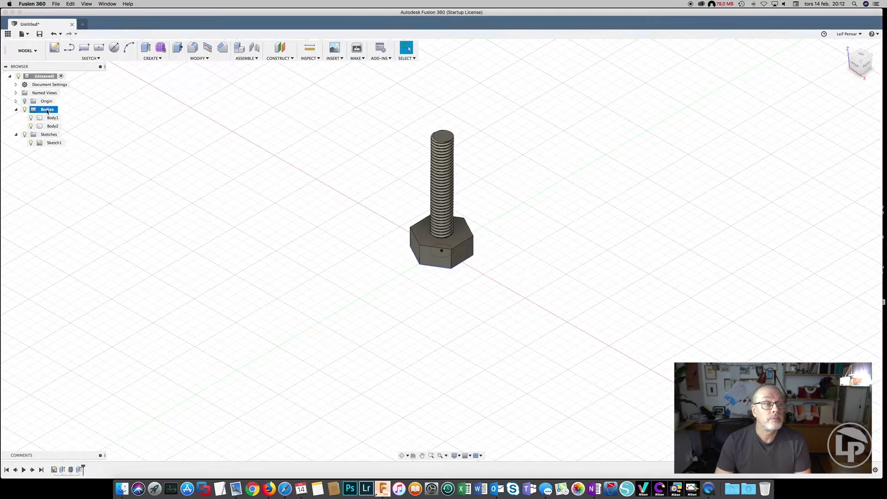
right_click(47, 111)
Export the whole design as an STL file named Bolt.
right_click(50, 78)
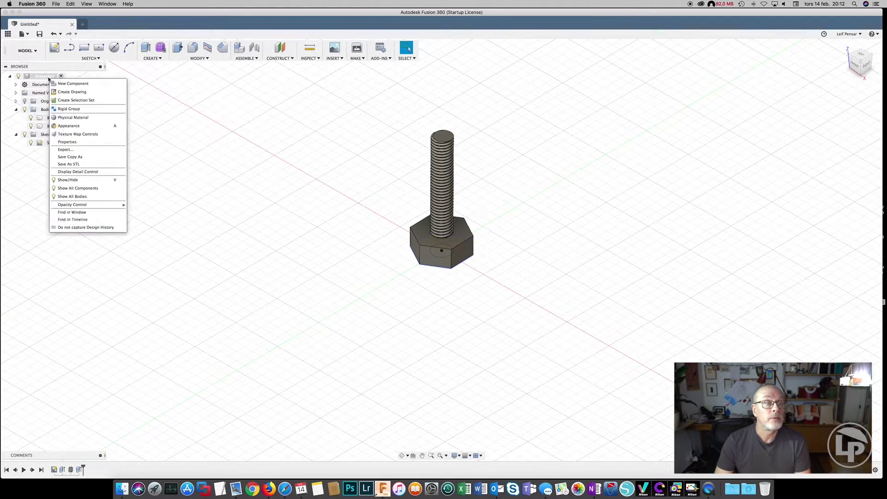
click(74, 164)
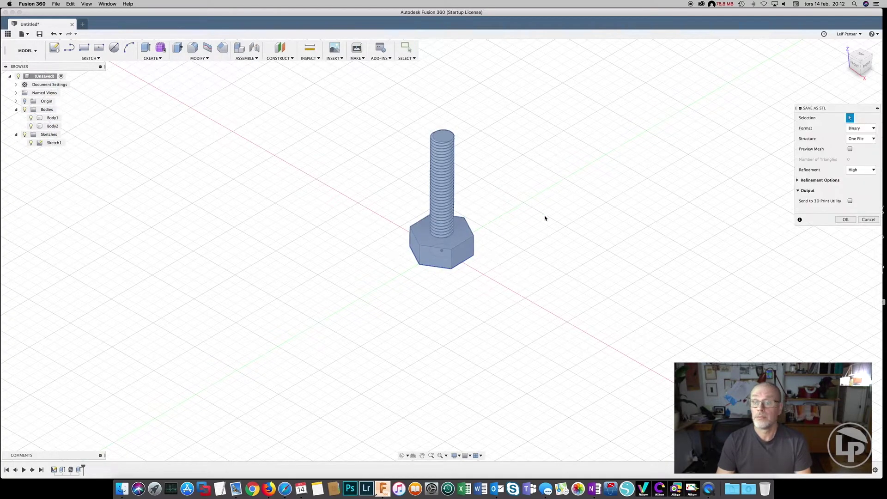
click(847, 220)
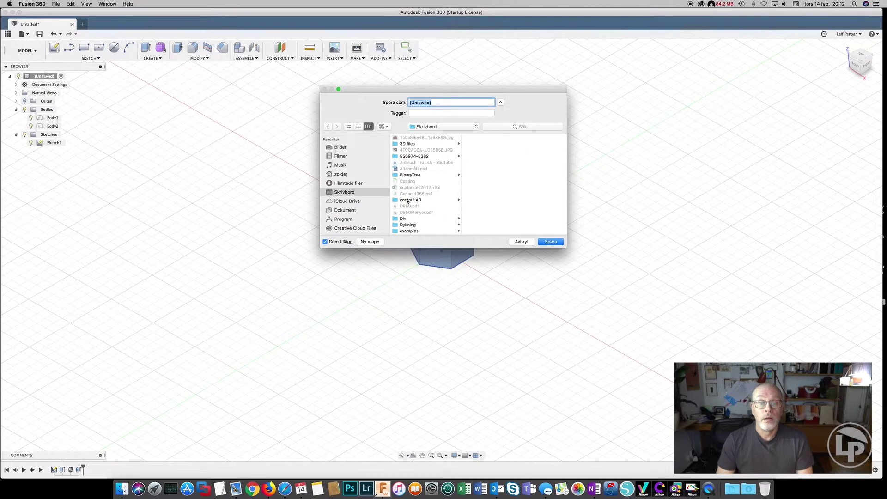
text(Bolt)
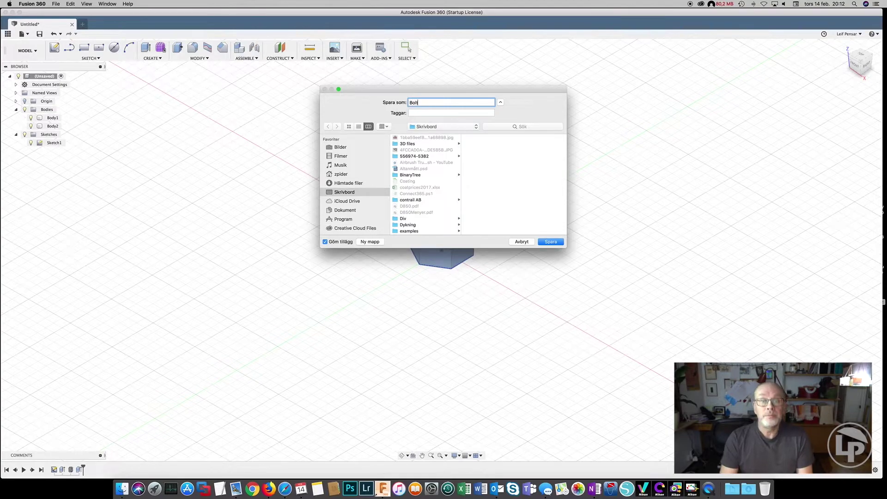
key(Return)
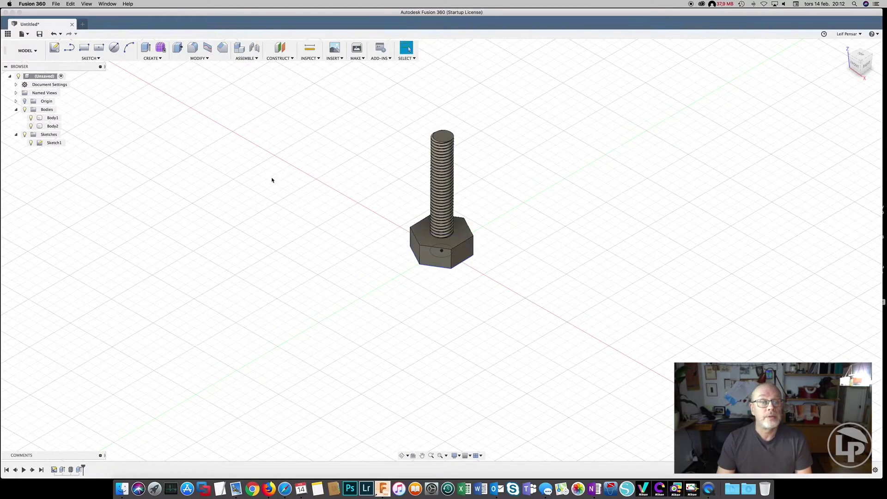
Minimize Fusion 360 and search Spotlight for slic3r1420A3.
click(13, 12)
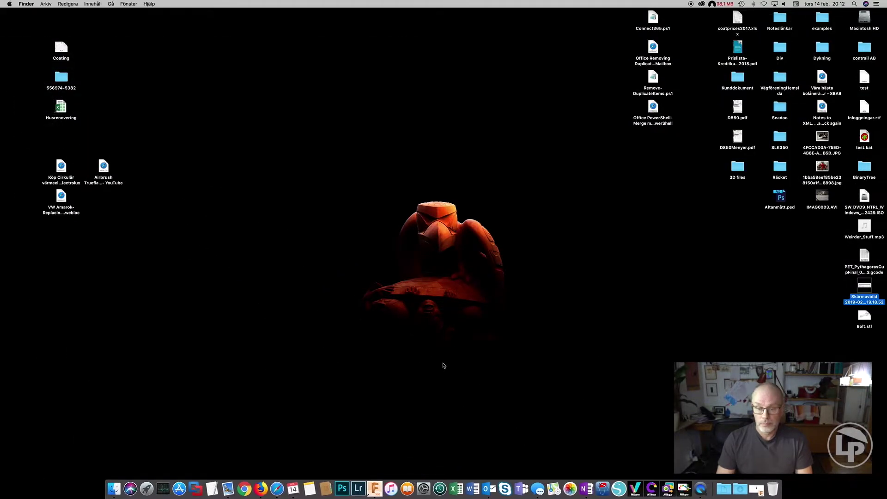
key(super+space)
text(slic3r1420A3)
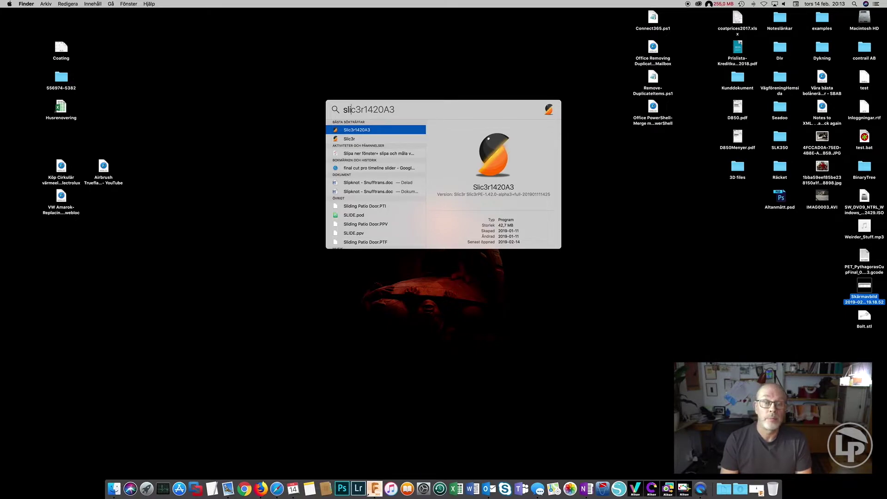
Launch Slic3r1420A3 and drag Bolt.stl from the desktop onto the print bed.
key(Return)
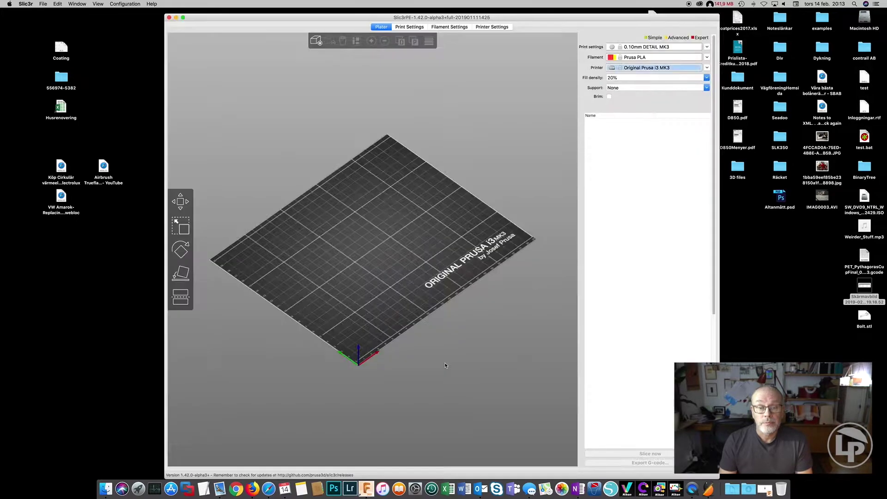
drag(406, 248, 432, 246)
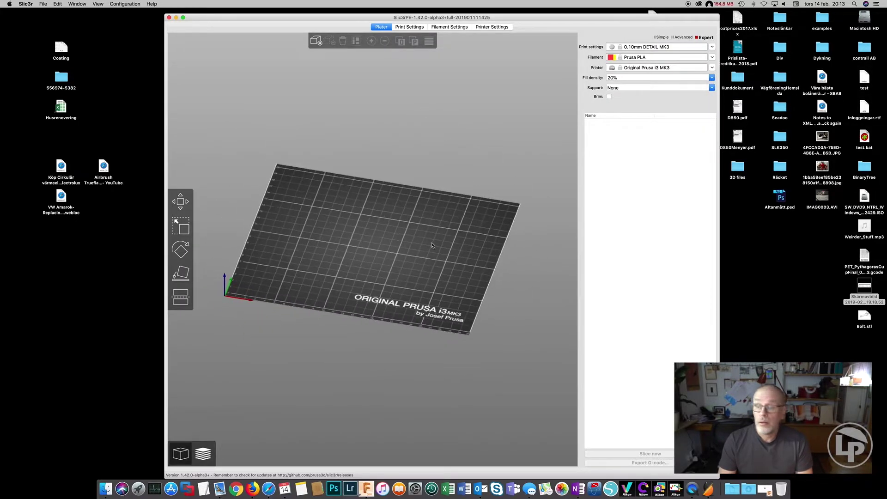
drag(867, 318, 382, 268)
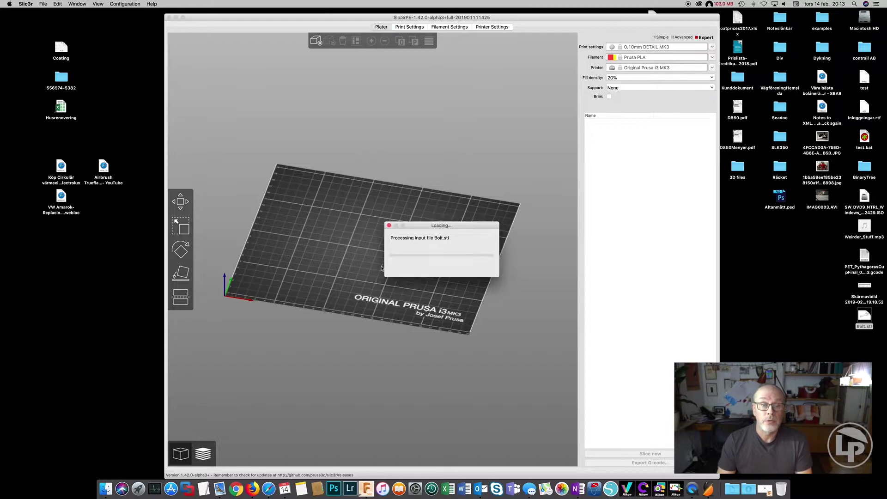
Slice the bolt, then raise fill density to 100% and re-slice for about 2h 33m.
scroll(396, 268, up, 5)
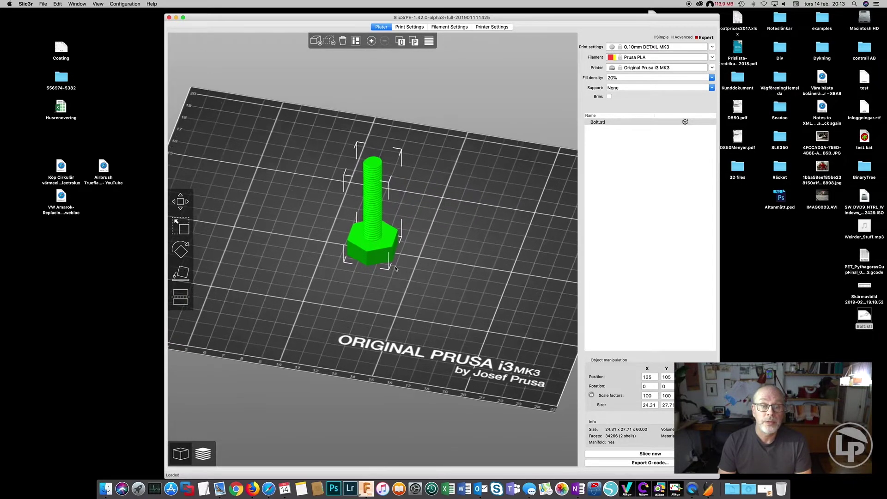
scroll(396, 267, down, 1)
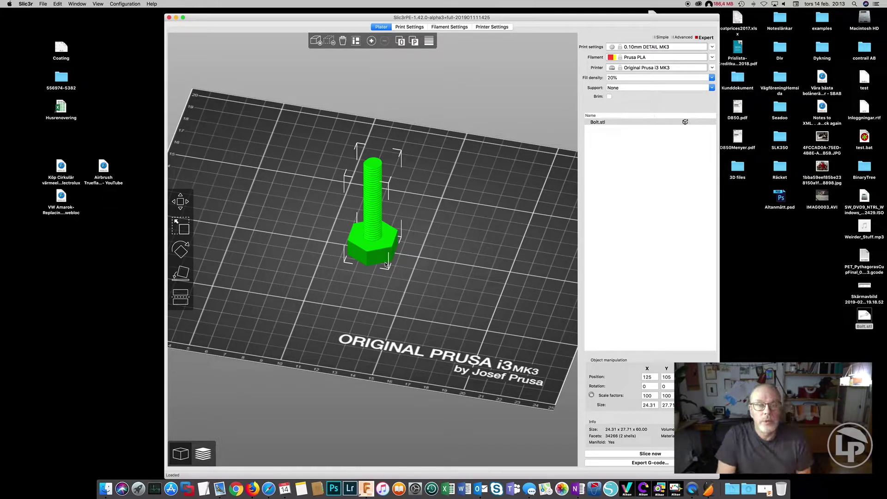
click(628, 455)
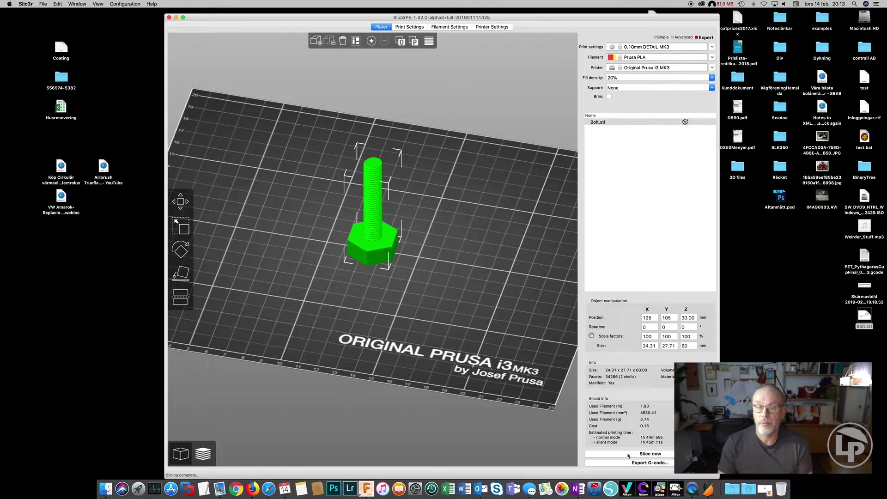
click(712, 77)
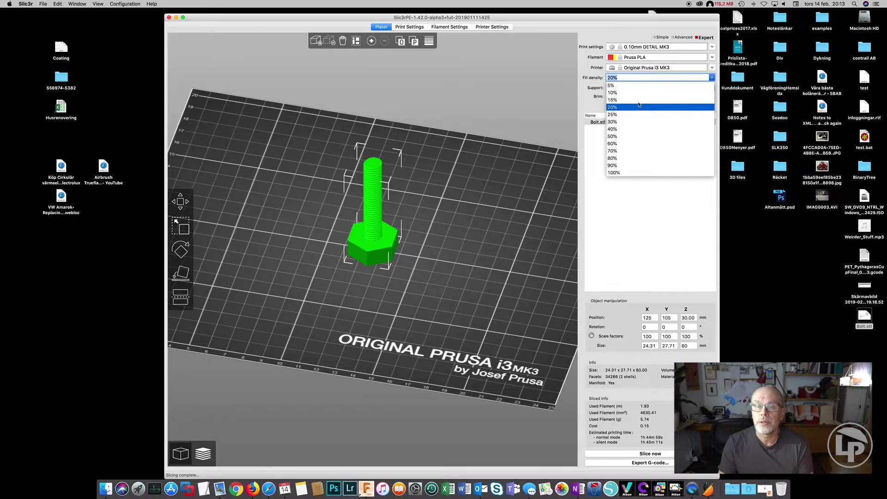
click(613, 172)
click(496, 162)
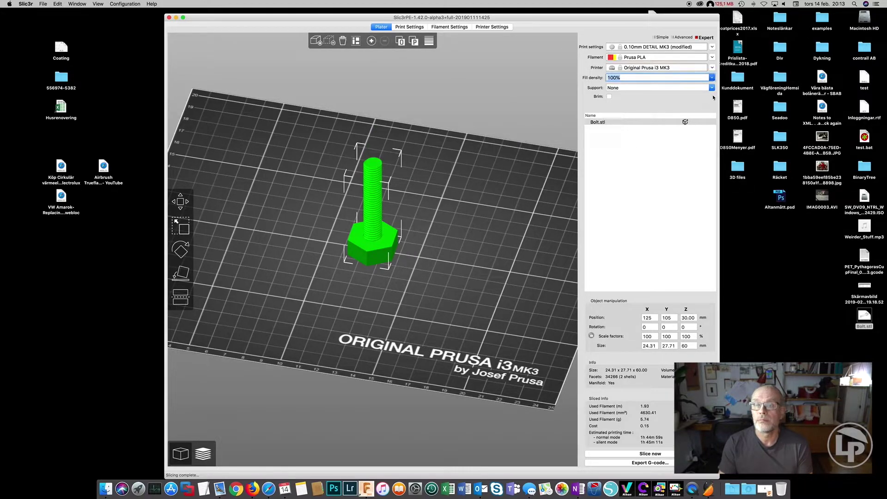
click(639, 454)
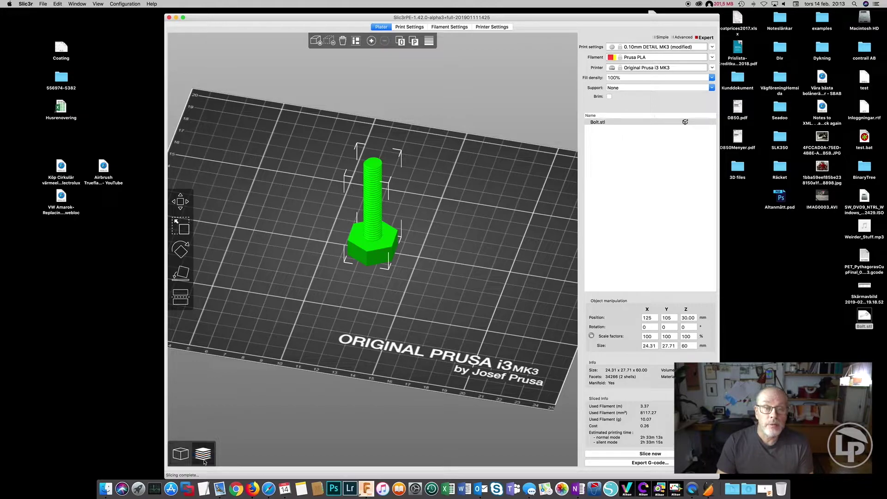
Preview the sliced layers, dragging the layer slider down and back up to 41.50 mm.
key(Tab)
scroll(416, 214, up, 5)
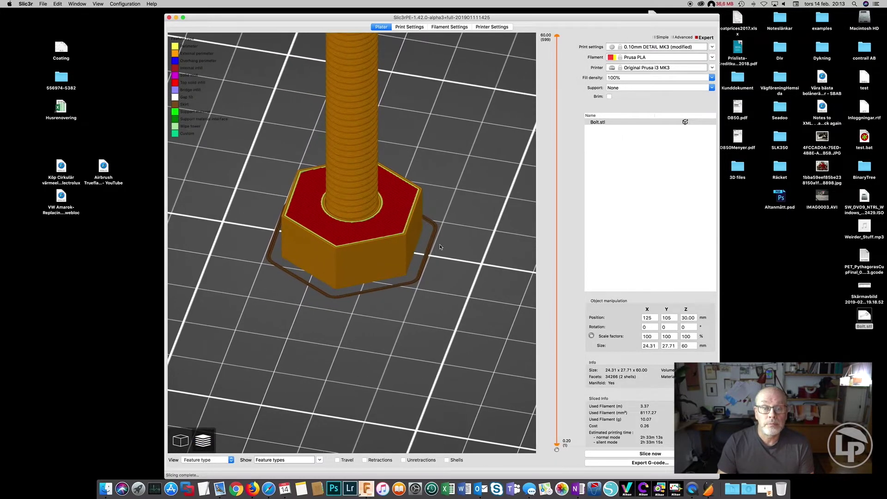
scroll(440, 247, down, 5)
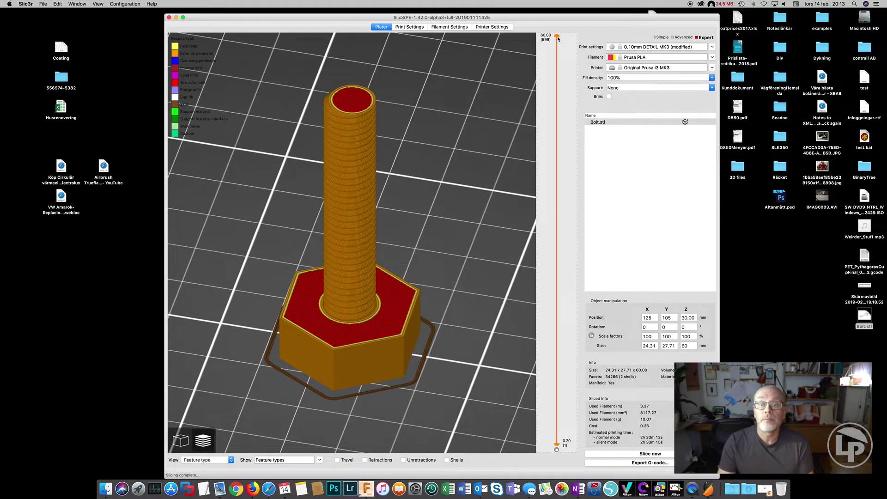
drag(557, 38, 556, 168)
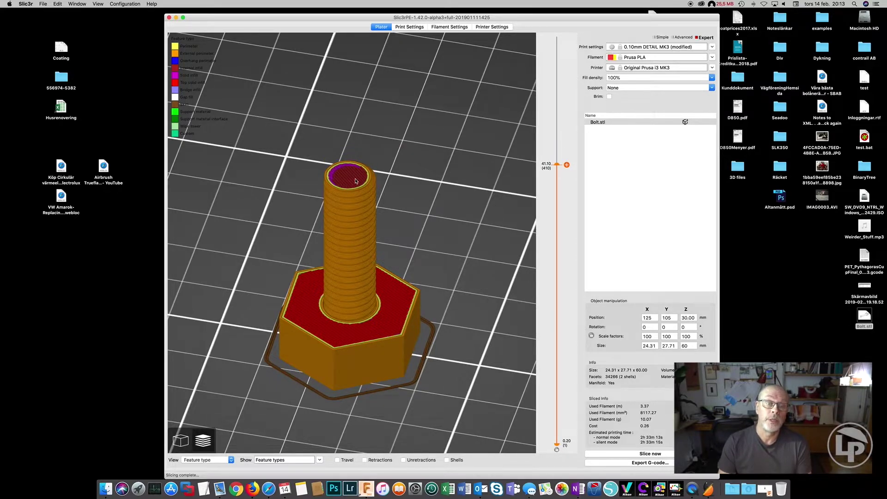
drag(557, 165, 562, 56)
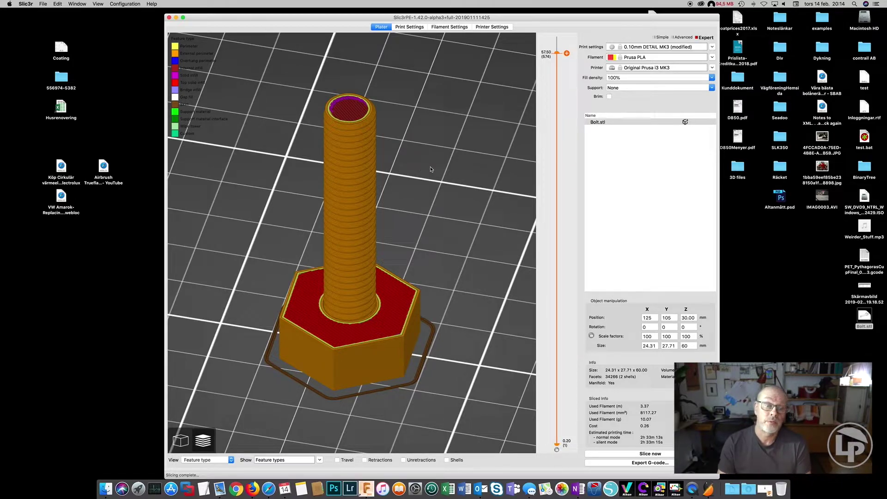
scroll(420, 238, down, 8)
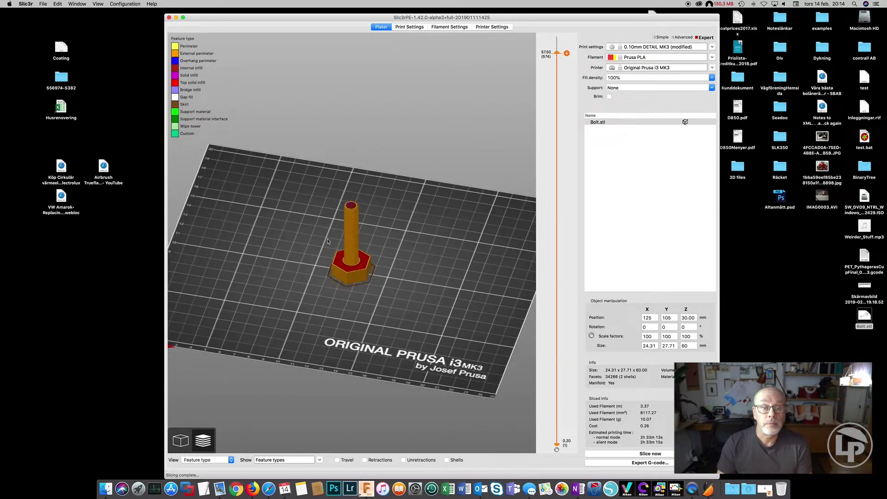
Add a second Bolt.stl to the bed and place it beside the first.
drag(860, 320, 402, 295)
click(181, 440)
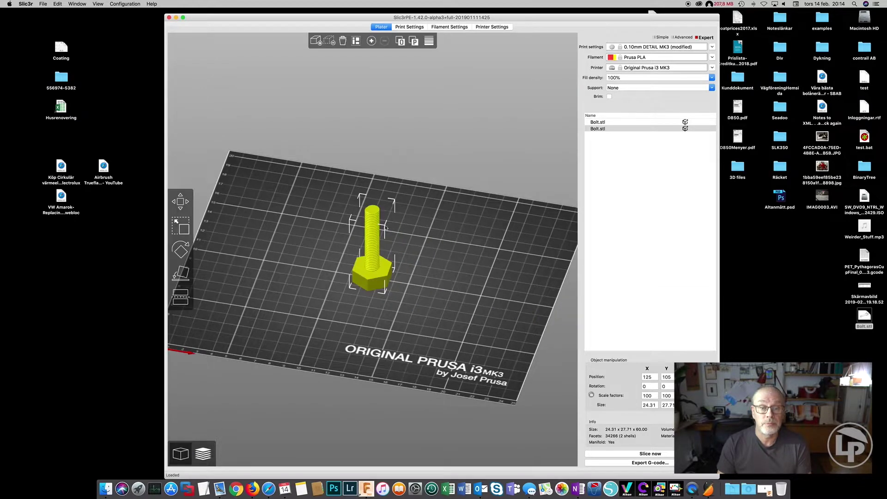
drag(416, 259, 221, 215)
drag(384, 231, 333, 221)
Rotate the second bolt to 270° about Y so it lies on its side.
click(180, 250)
drag(423, 160, 334, 206)
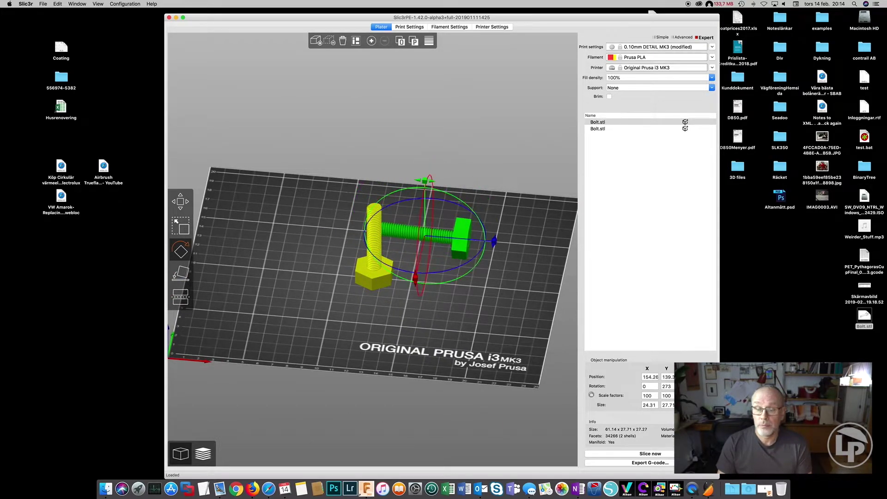
double_click(667, 386)
text(270)
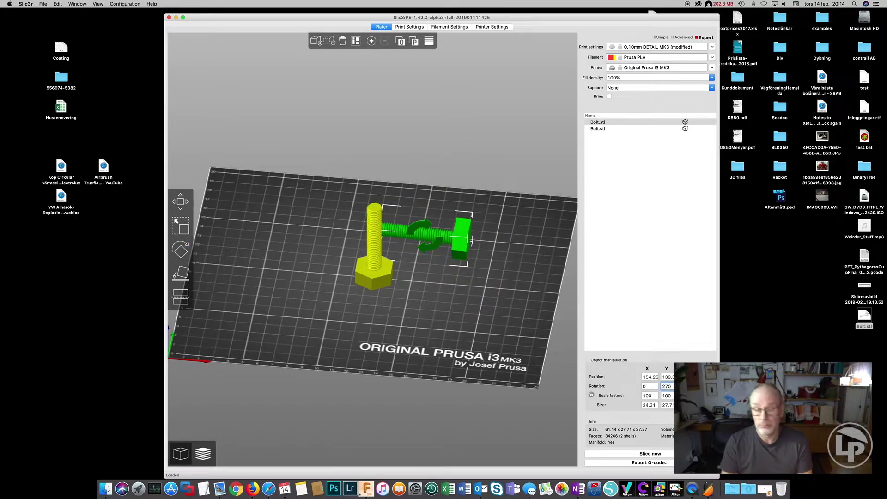
key(Return)
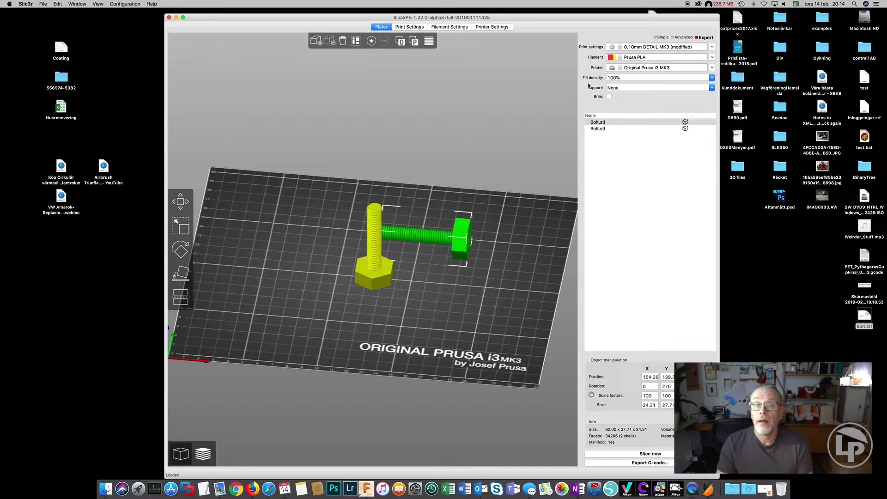
Set Support to 'Support on build plate only' and accept the settings adjustment.
click(711, 87)
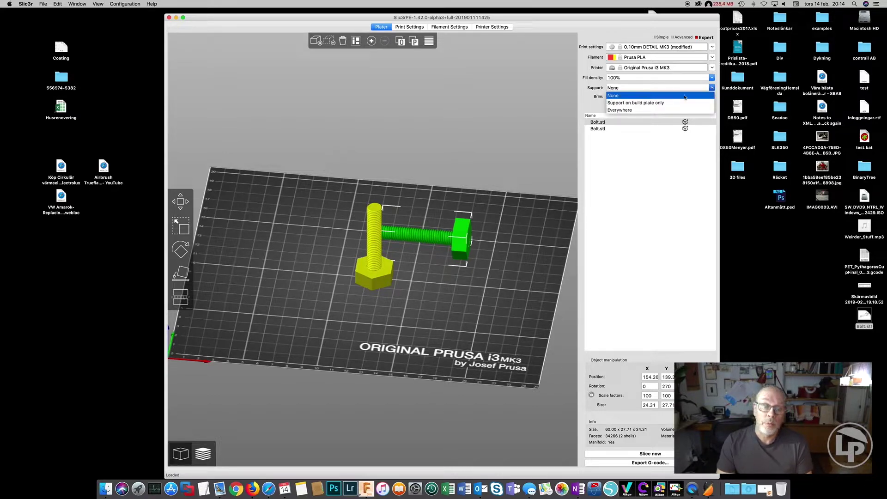
click(453, 292)
drag(453, 292, 439, 283)
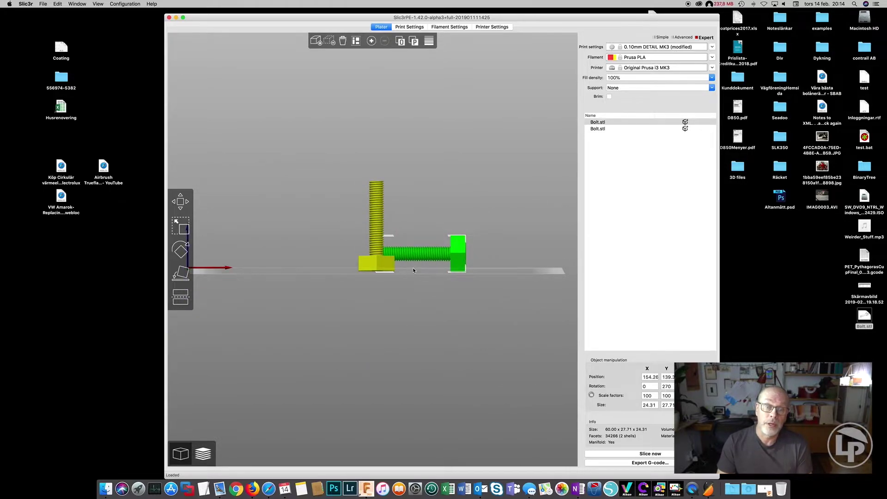
drag(413, 269, 533, 205)
click(712, 88)
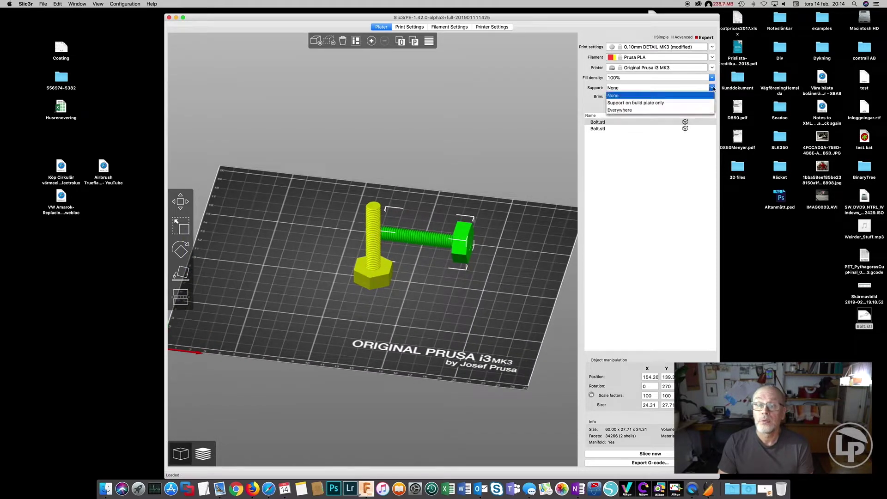
click(652, 103)
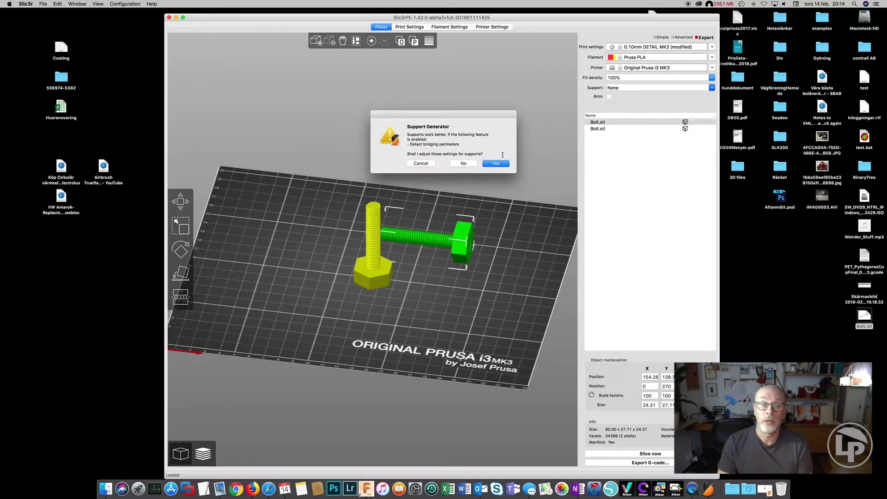
click(491, 165)
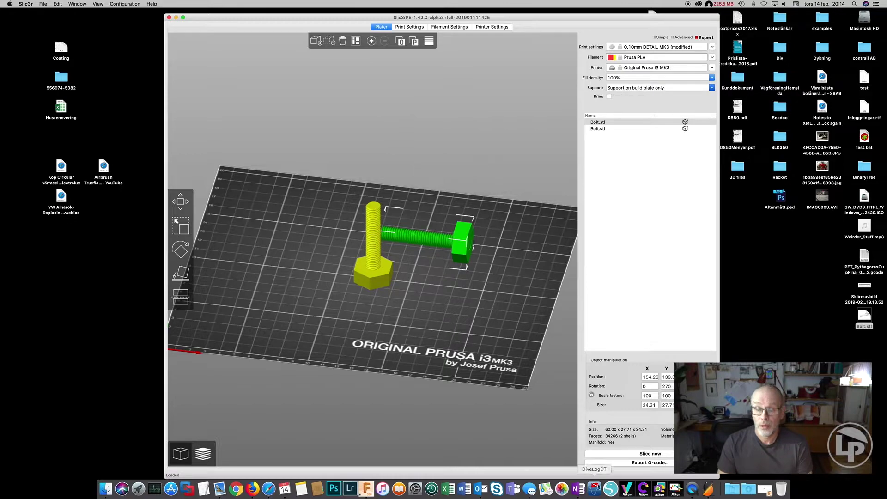
Slice both bolts and switch to the sliced layer preview.
click(634, 456)
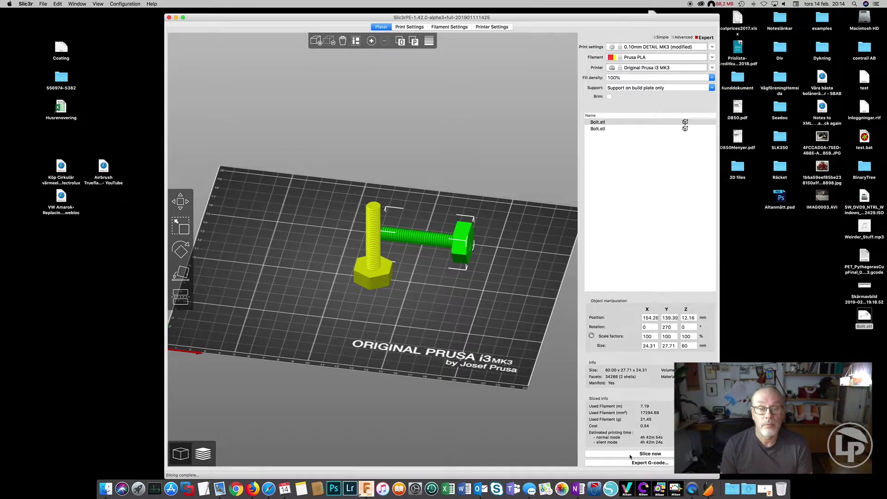
click(208, 452)
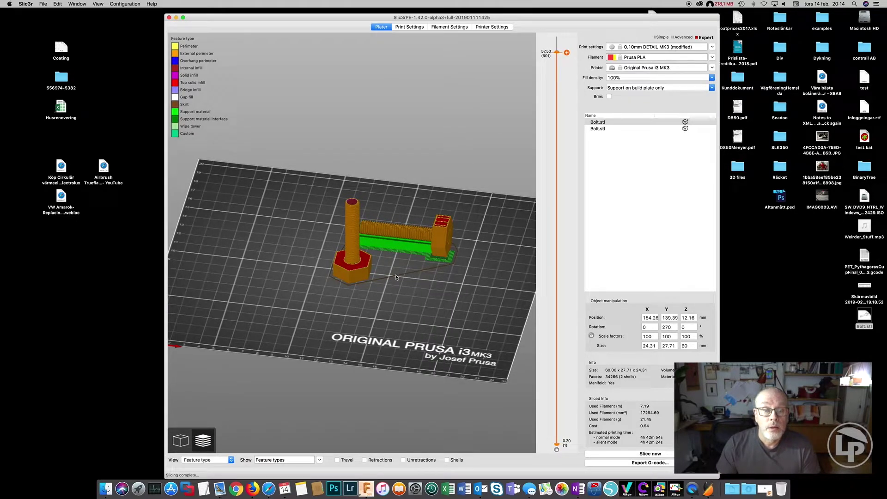
scroll(396, 277, up, 5)
scroll(396, 276, down, 3)
drag(395, 276, 380, 274)
Limit the preview to layers up to 25.60 mm to inspect the supports under the flat bolt.
drag(551, 64, 483, 341)
scroll(331, 344, up, 5)
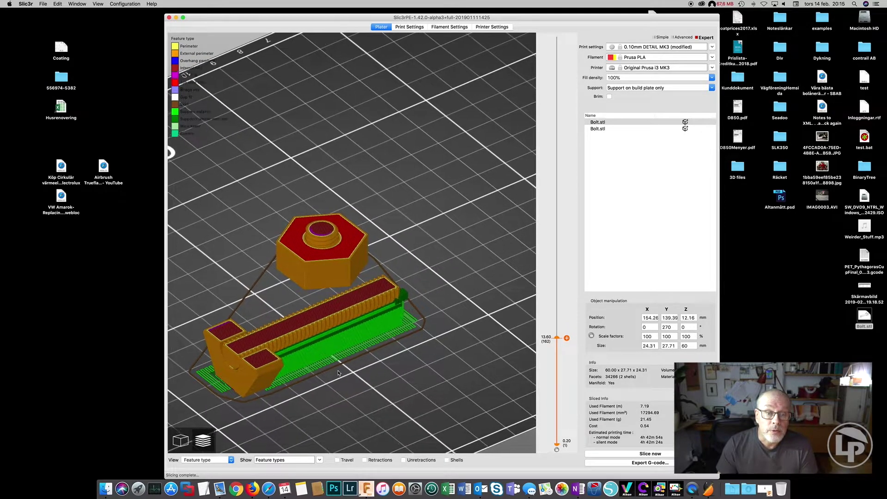
scroll(417, 315, up, 3)
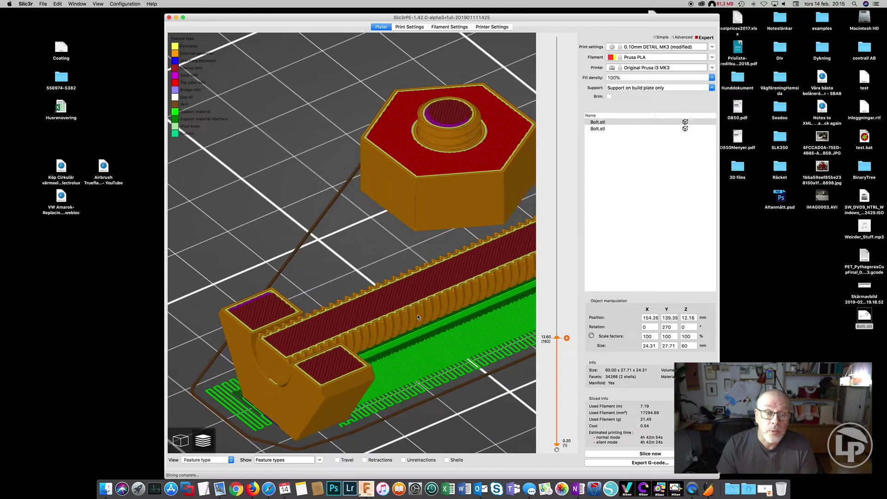
scroll(419, 315, down, 5)
scroll(439, 337, up, 3)
drag(456, 355, 464, 185)
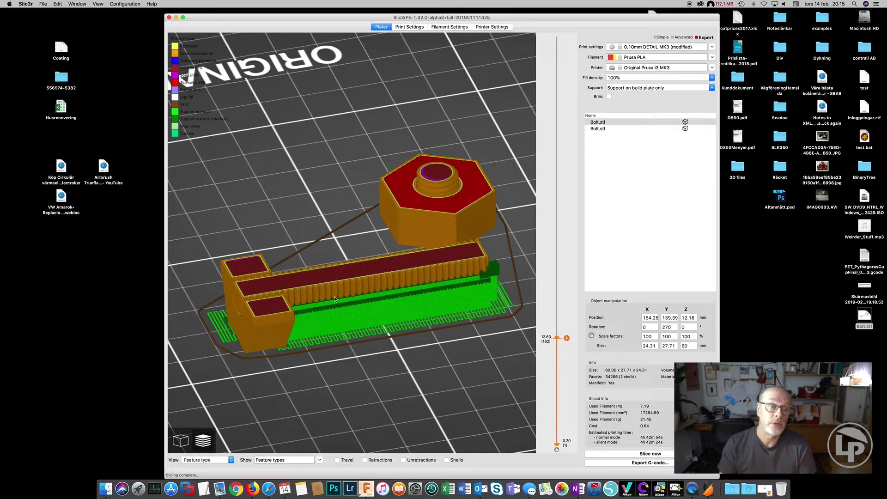
scroll(334, 295, up, 5)
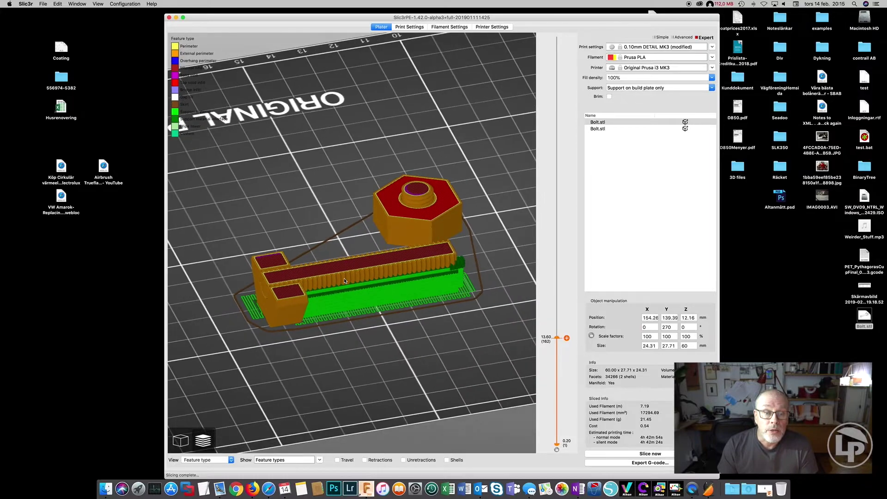
Review the support material and infill settings, then preview the sliced layers up to 14.20 mm.
click(409, 27)
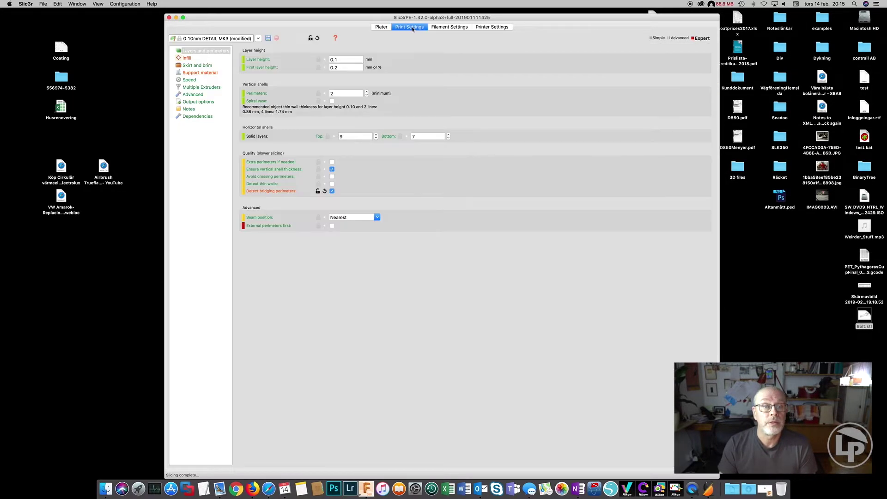
click(199, 73)
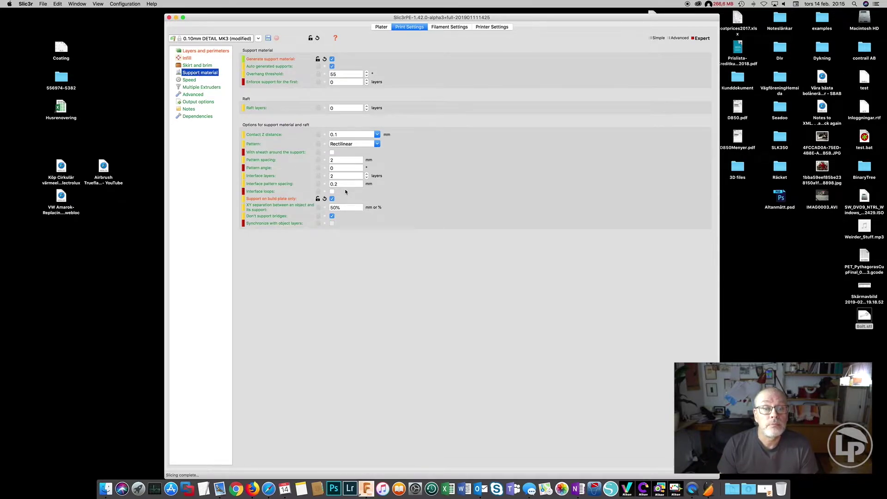
click(187, 59)
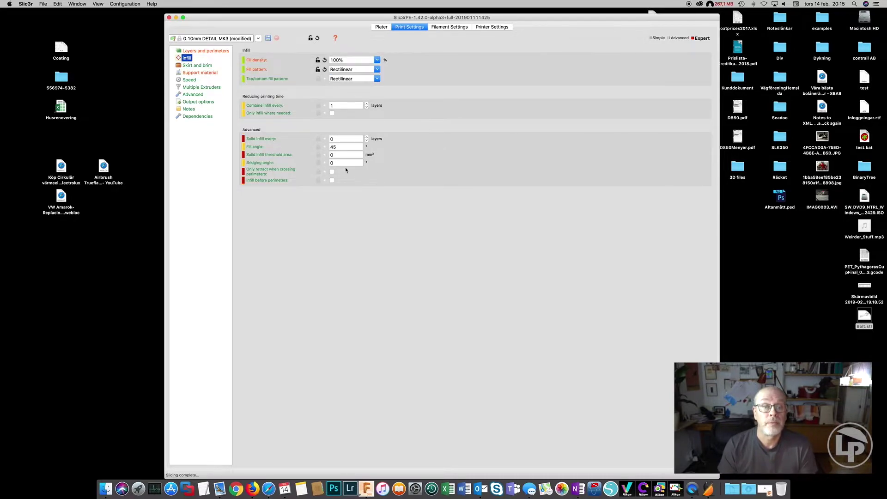
click(381, 27)
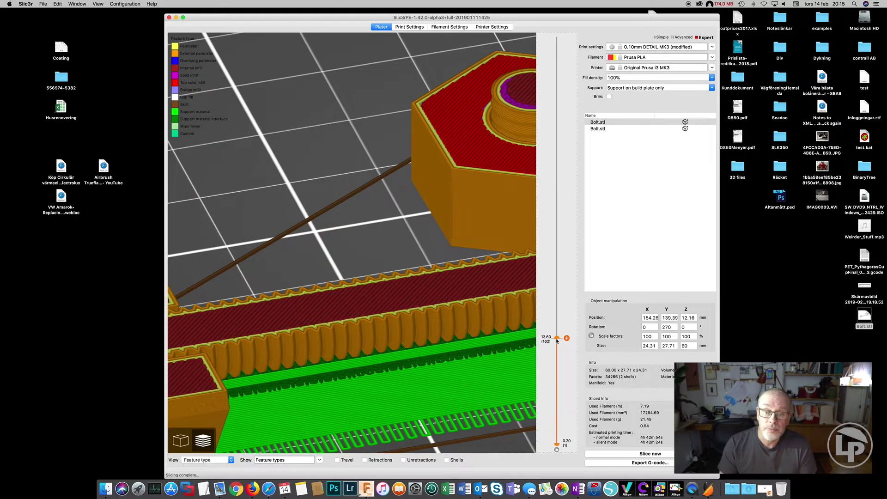
drag(558, 339, 559, 336)
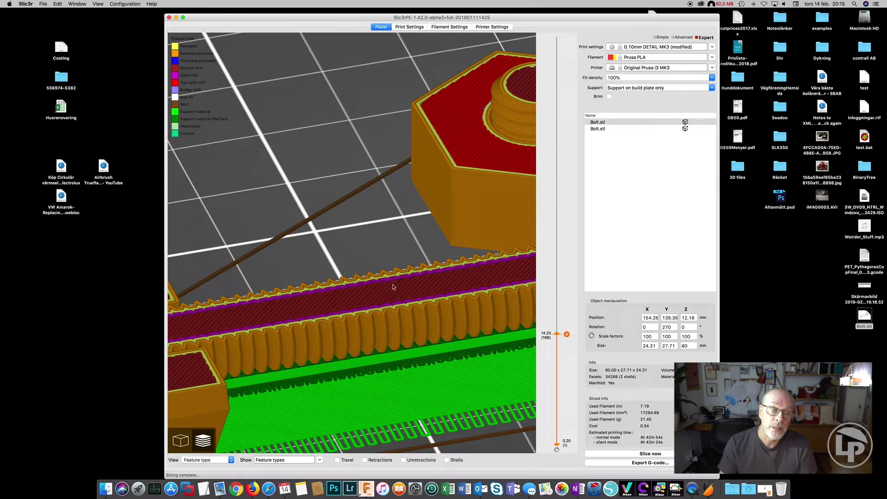
Change the Fill angle in Print Settings from 45 to 180 degrees.
click(410, 27)
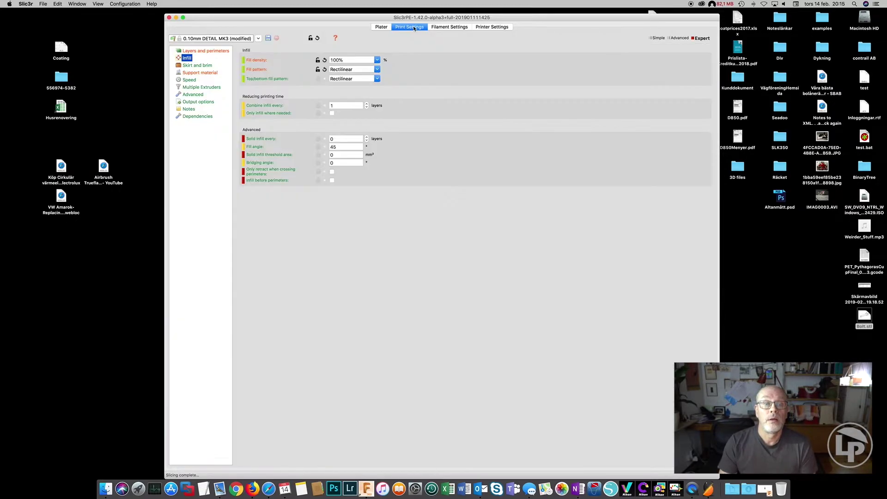
double_click(342, 147)
text(180)
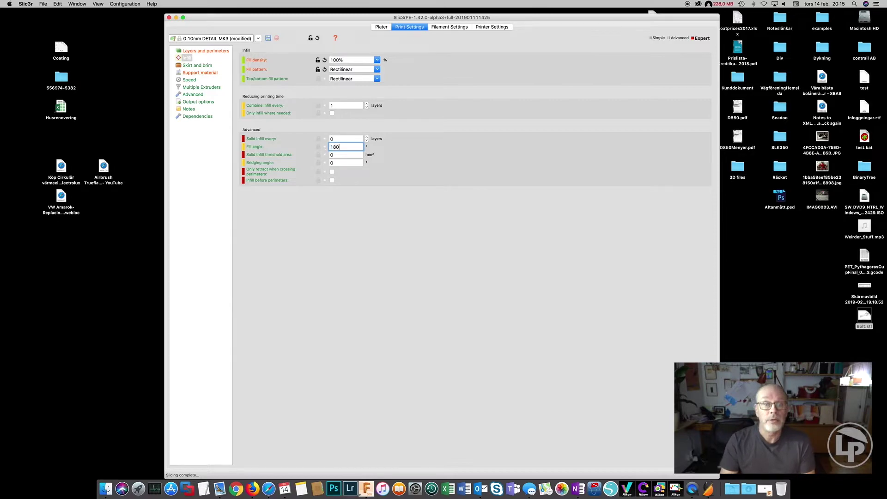
key(Tab)
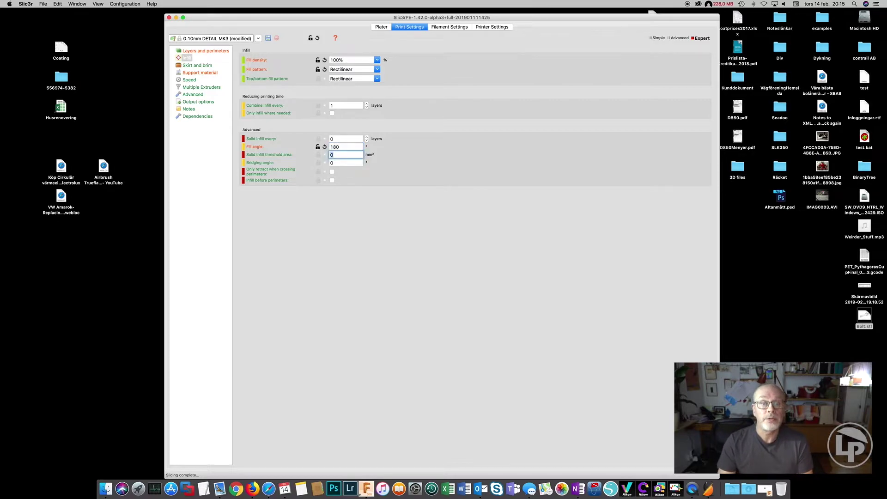
Re-slice the bolts with the 180° infill and preview layers up to 12.40 mm.
click(382, 27)
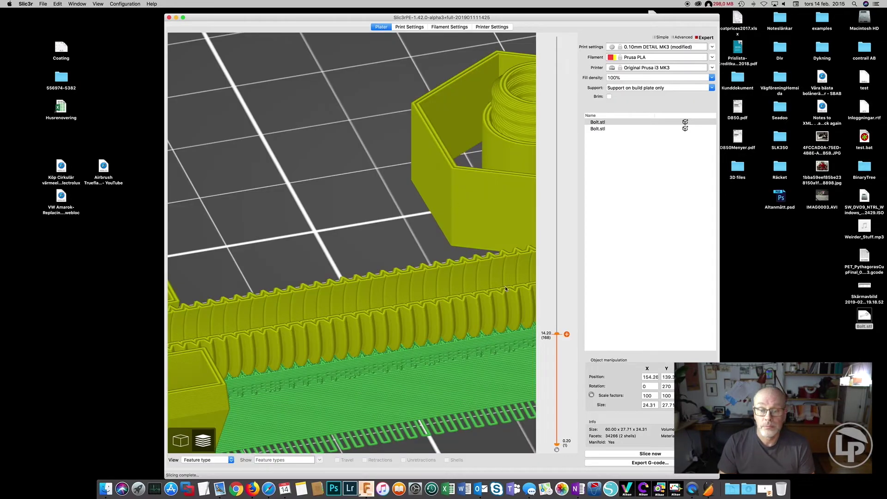
click(631, 454)
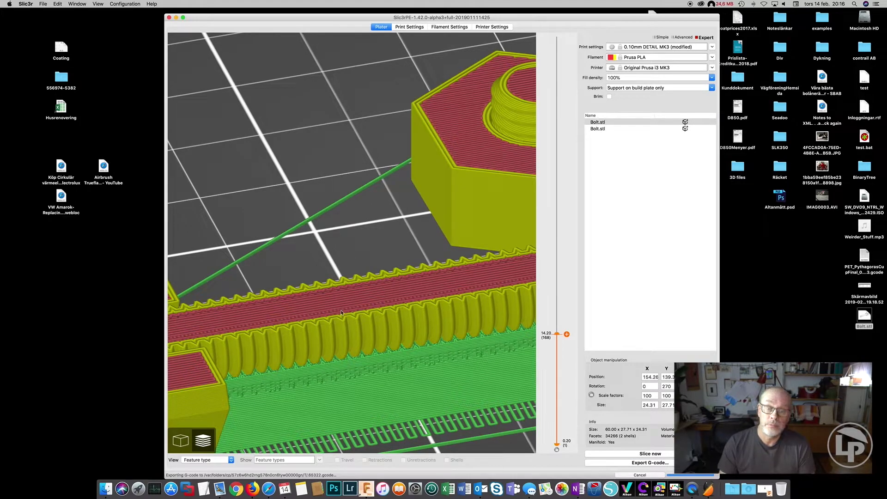
drag(557, 334, 558, 347)
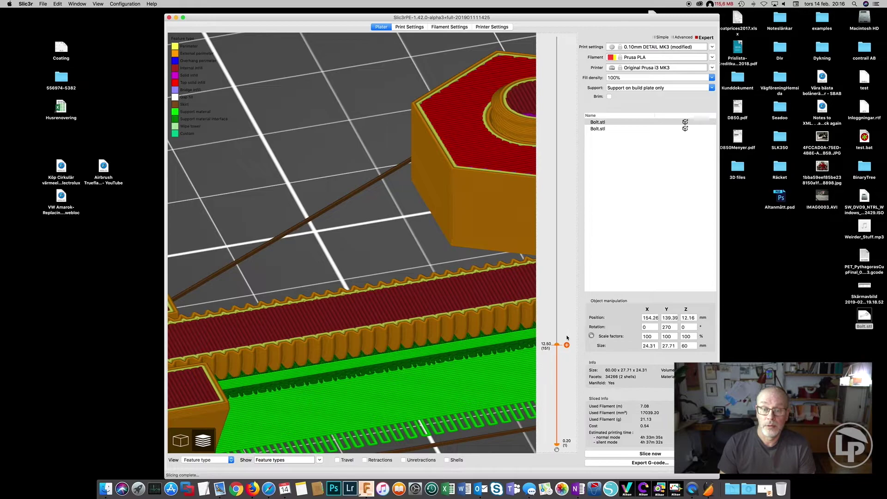
Export the sliced print as Bolt_0.1mm_PLA_MK3.gcode to the desktop.
scroll(558, 344, up, 3)
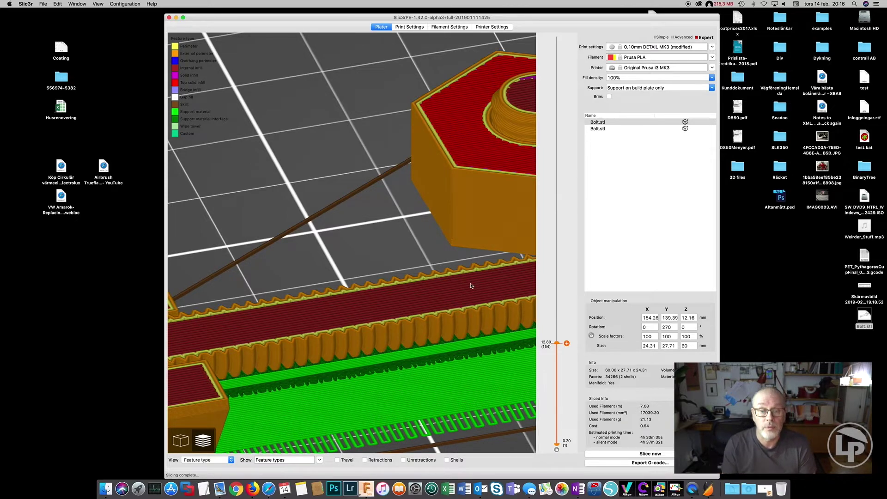
scroll(361, 229, down, 10)
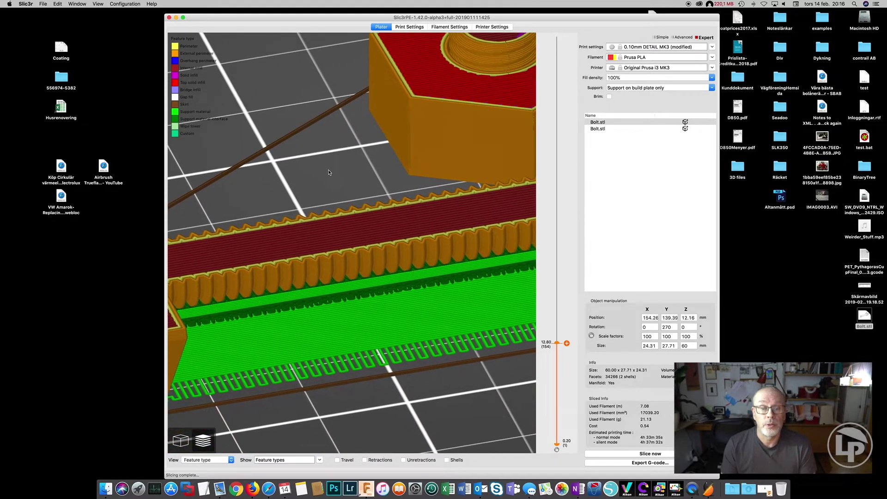
scroll(362, 225, down, 2)
scroll(362, 225, up, 8)
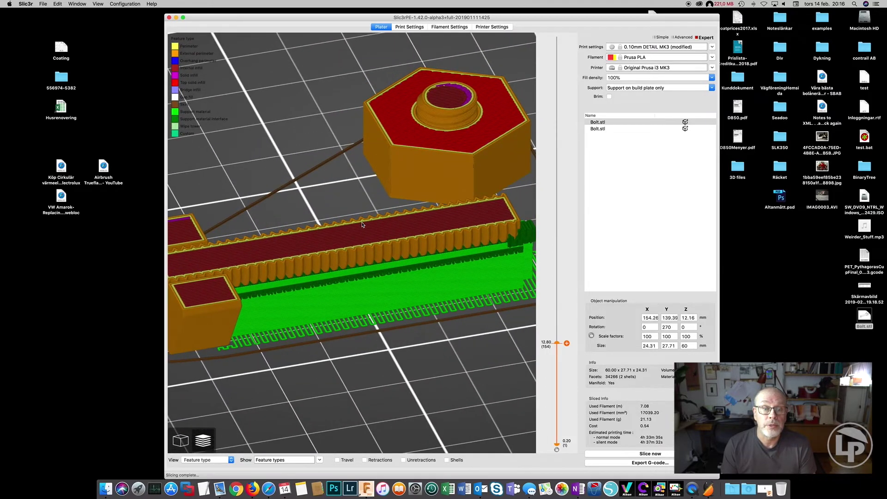
scroll(362, 225, down, 2)
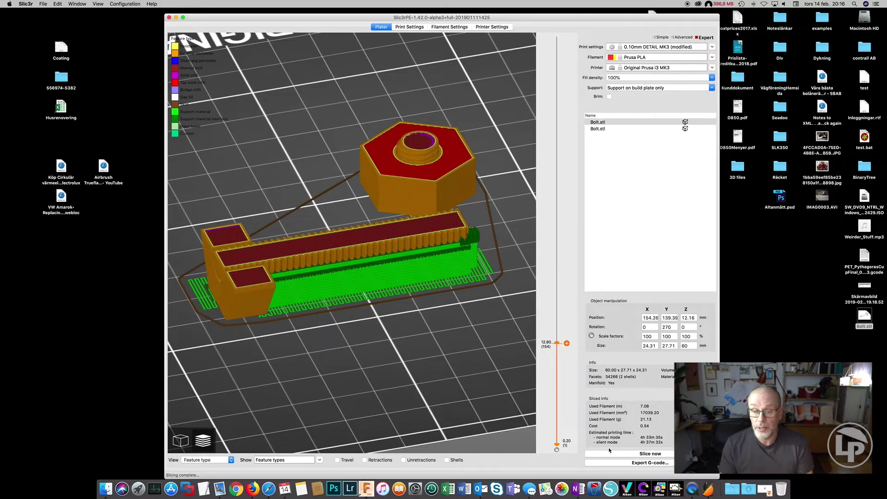
click(647, 463)
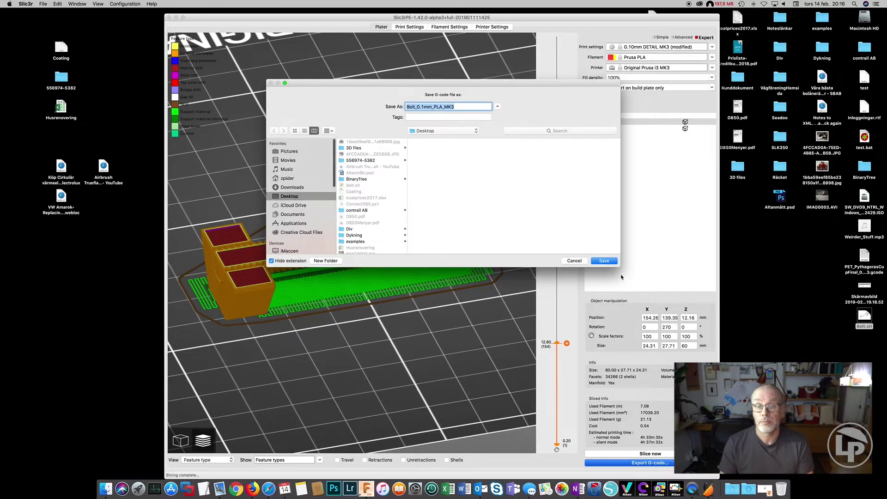
click(603, 261)
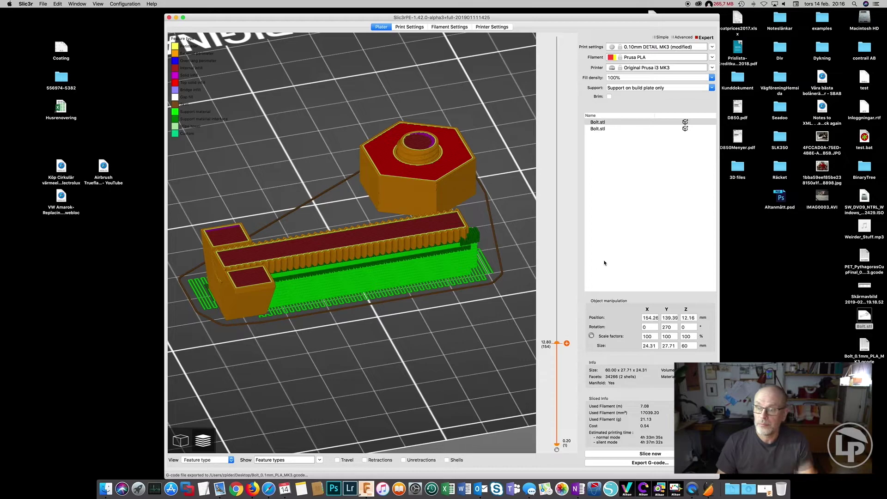